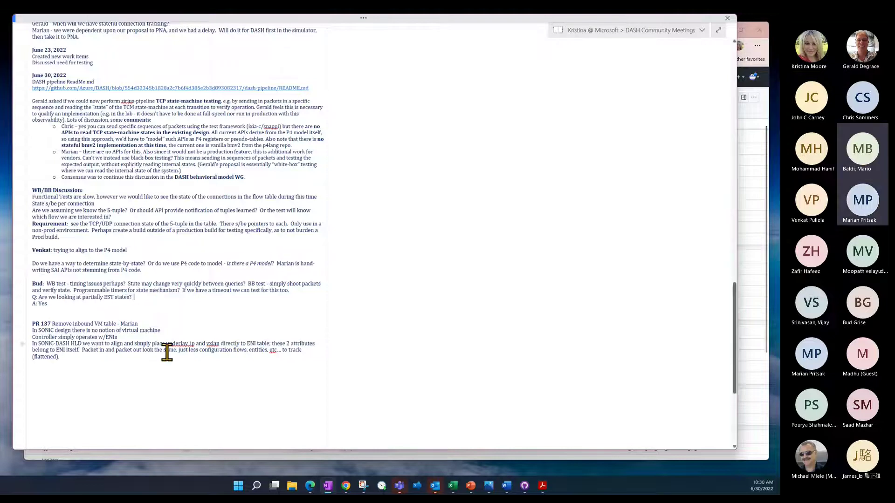
- Insert a blank line above the Requirement paragraph and add the note "Next steps is define APIs" below the "A: Yes" line
left_click(28, 225)
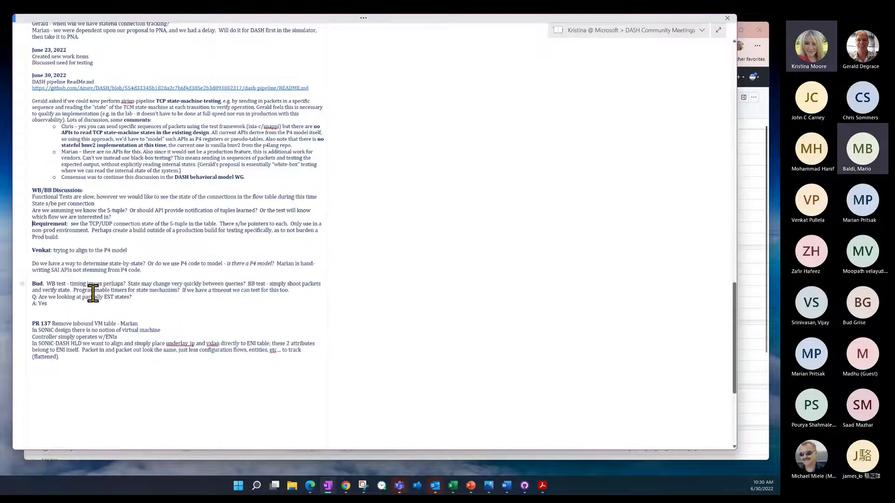
key("Return")
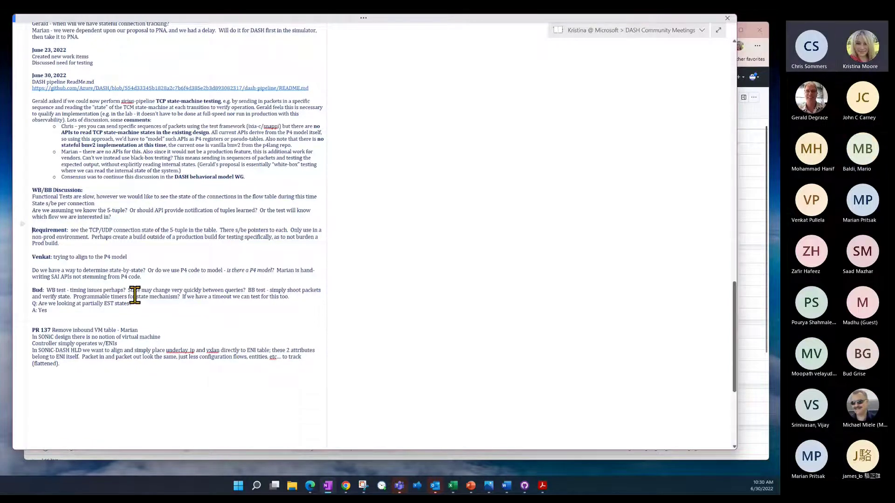
left_click(92, 314)
key("Return")
key("Return")
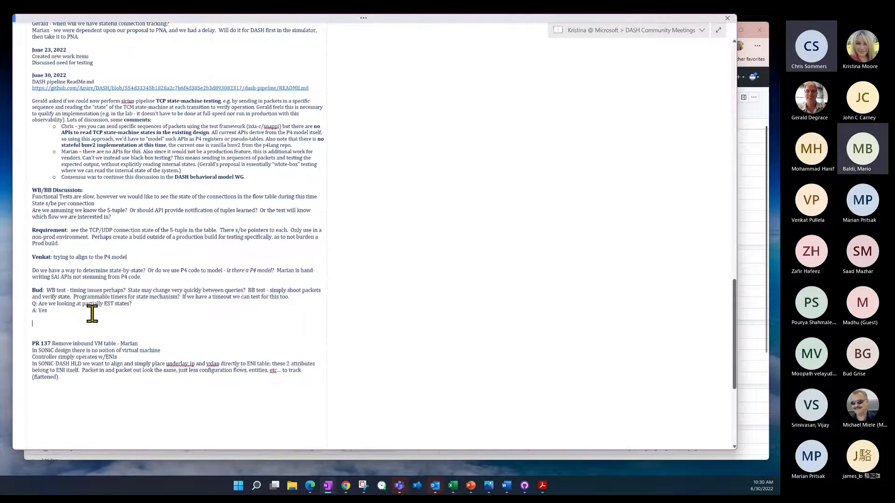
type("Nex")
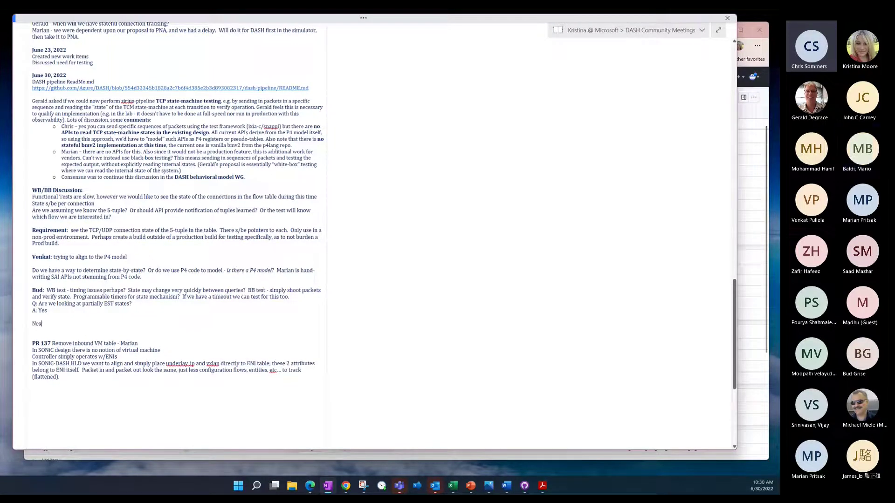
type("t steps is d")
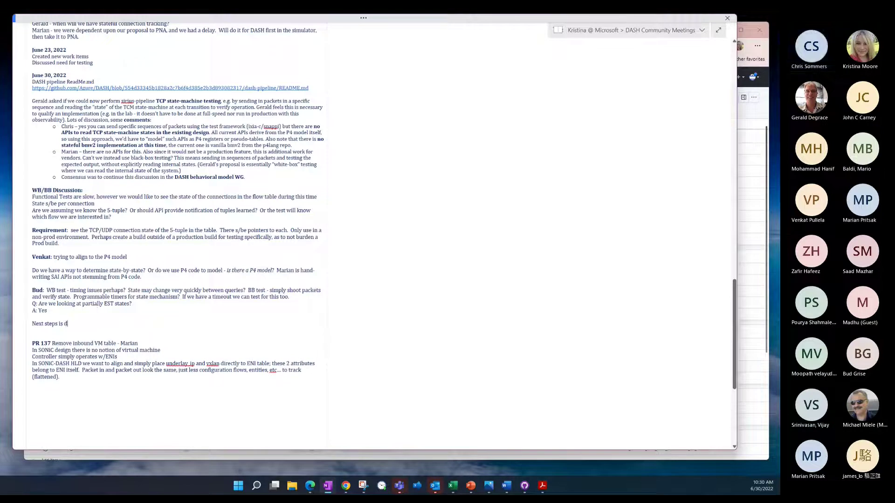
type("efine APIs")
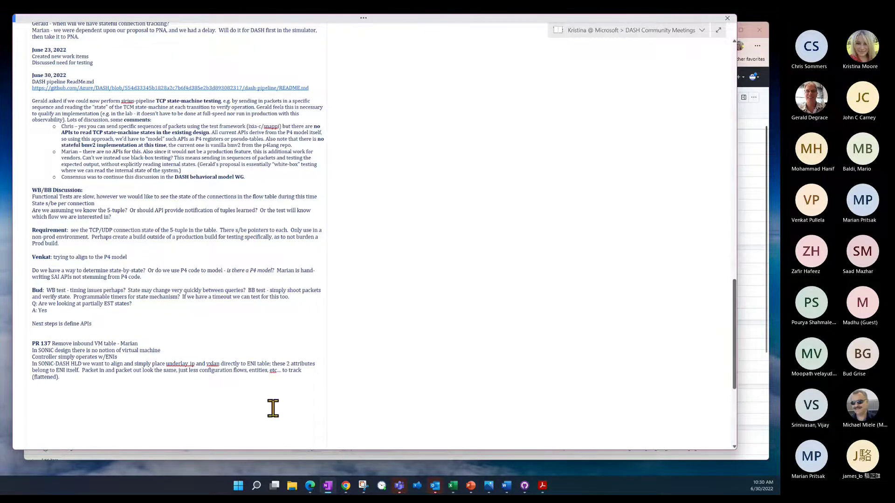
- Switch to the browser and review the DASH P4 Behavioral Model project items grouped by status
left_click(310, 487)
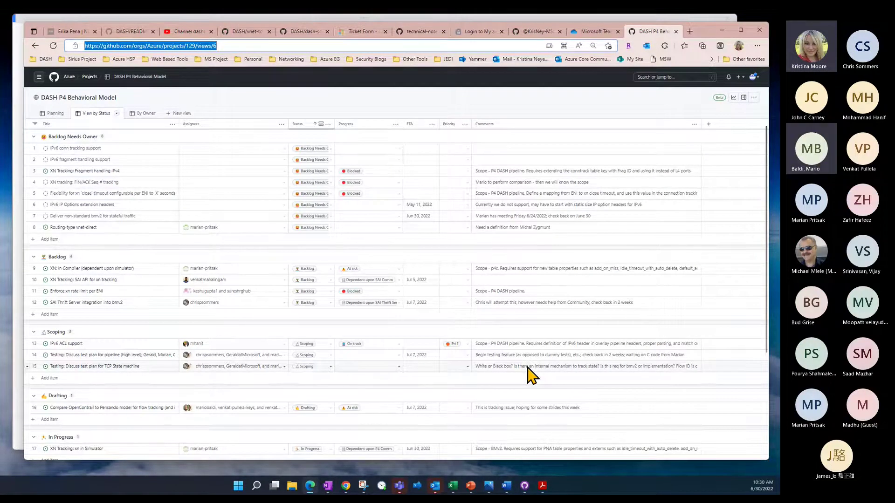
left_click(320, 45)
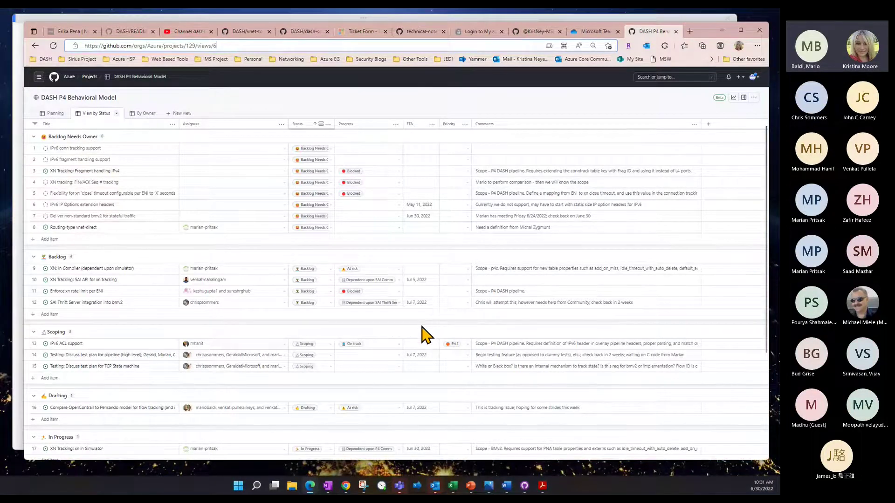
scroll(425, 335, "down", 3)
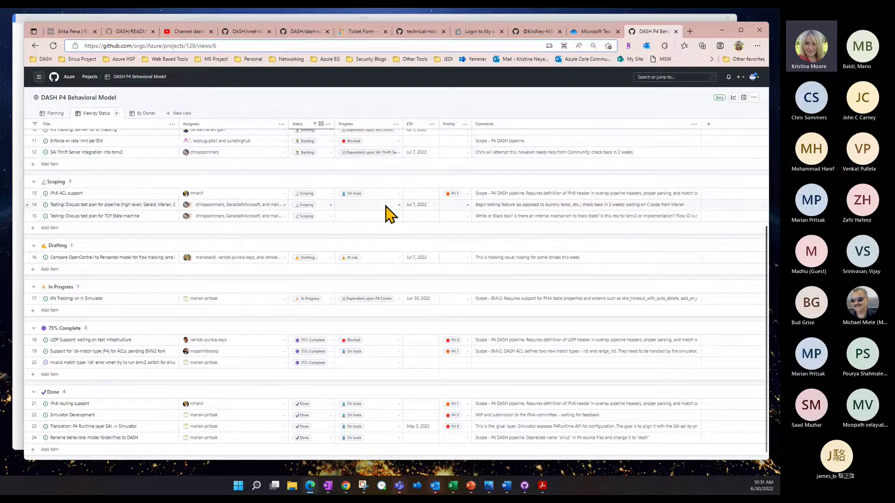
scroll(386, 210, "up", 3)
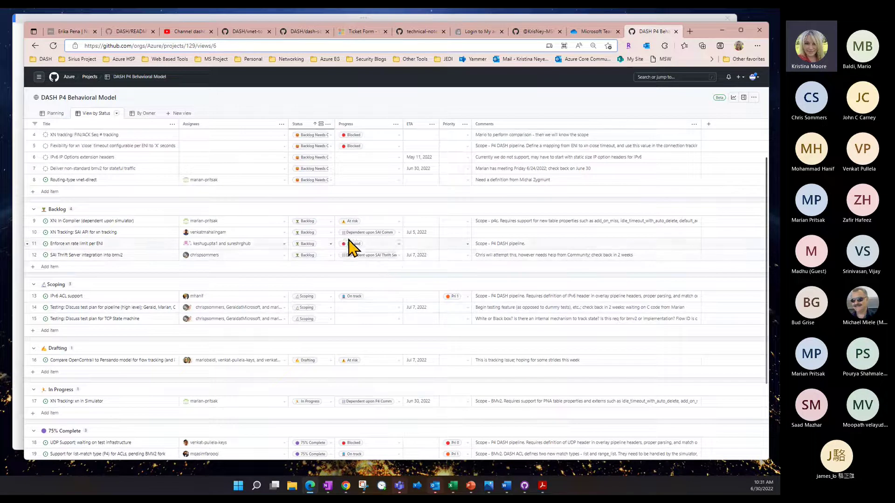
scroll(377, 357, "up", 1)
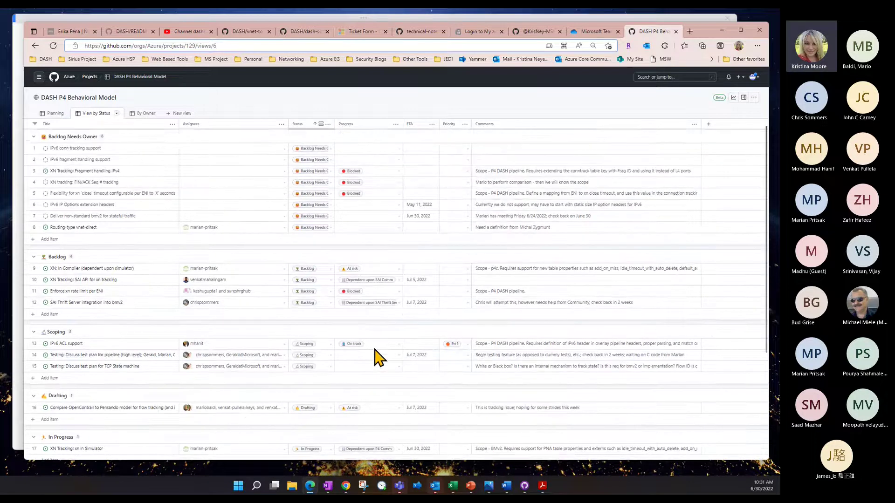
scroll(378, 358, "down", 1)
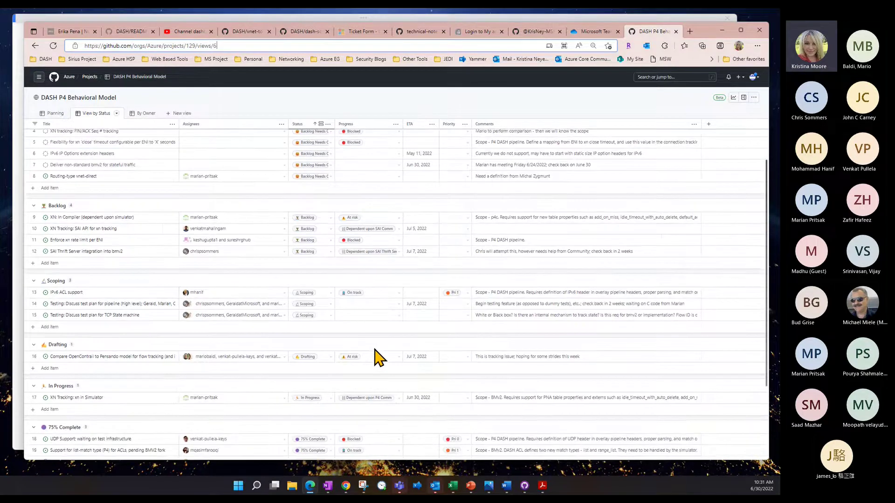
- Open the "XN Tracking: xn in Simulator" item from the By Owner view and read its latest comment
left_click(151, 120)
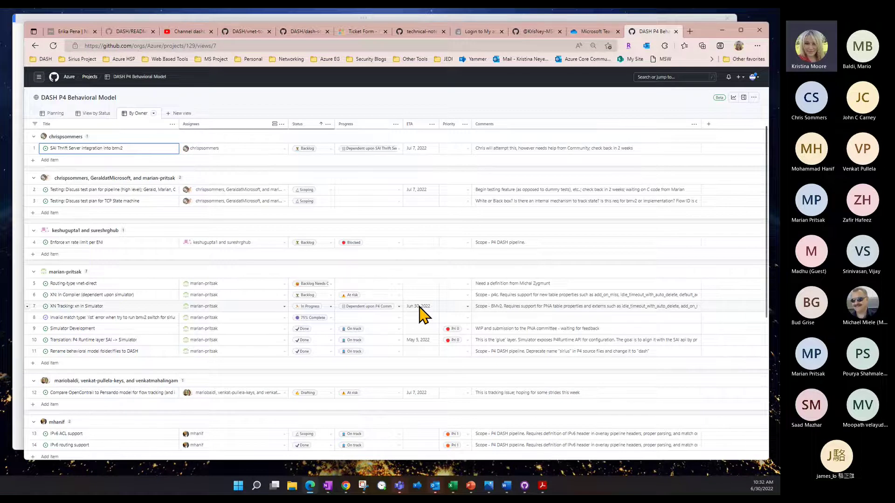
left_click(84, 307)
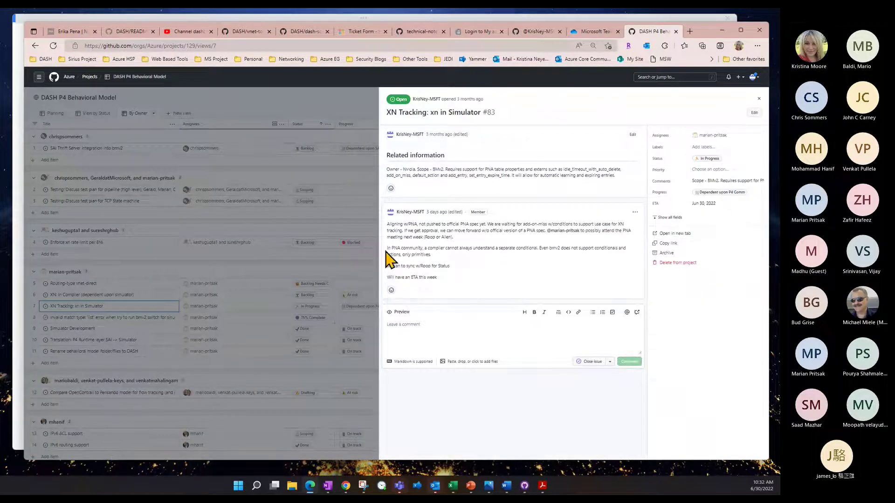
left_click_drag(387, 250, 450, 272)
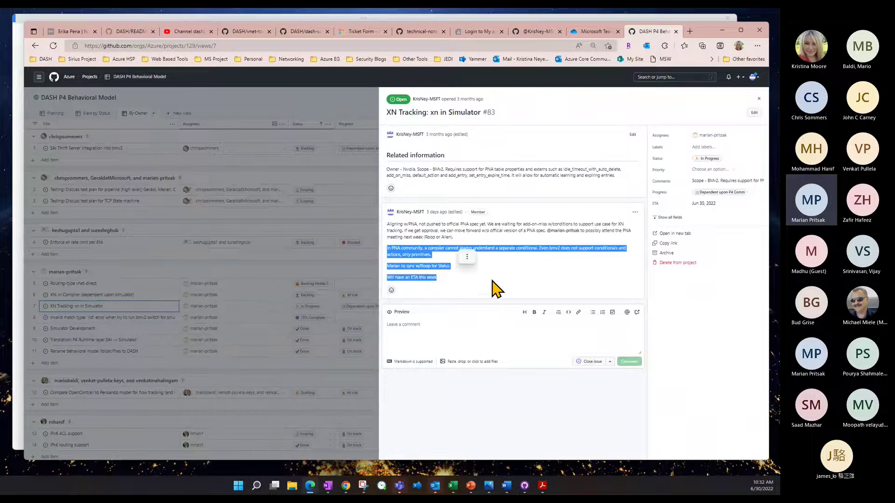
left_click(503, 292)
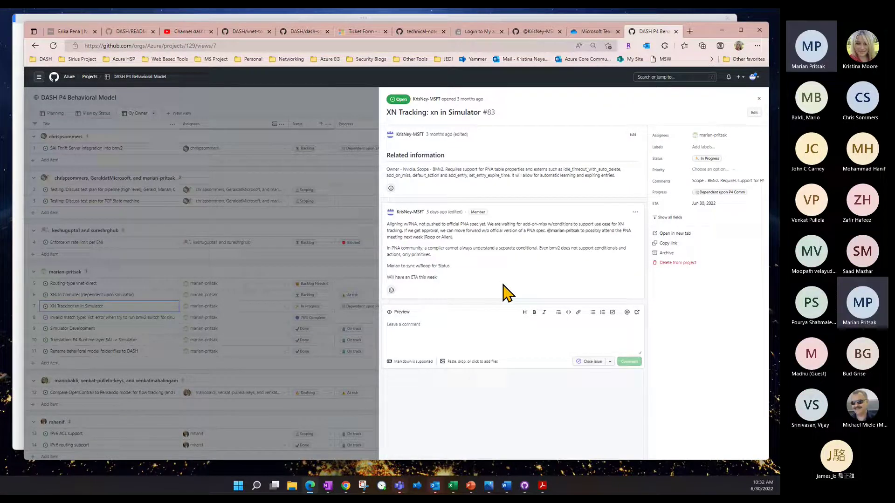
- Set the ETA of the "XN Tracking: xn in Simulator" item to Jul 14, 2022, recheck its comment's ETA note and close the item
left_click(733, 203)
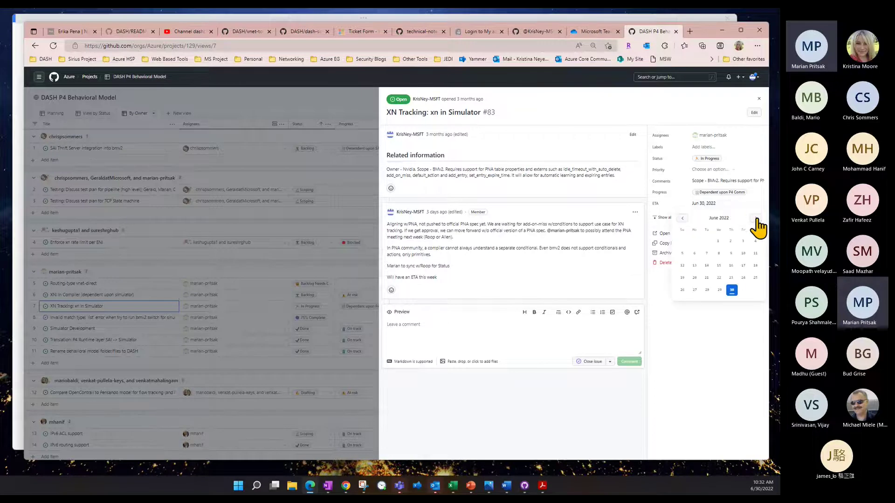
left_click(756, 219)
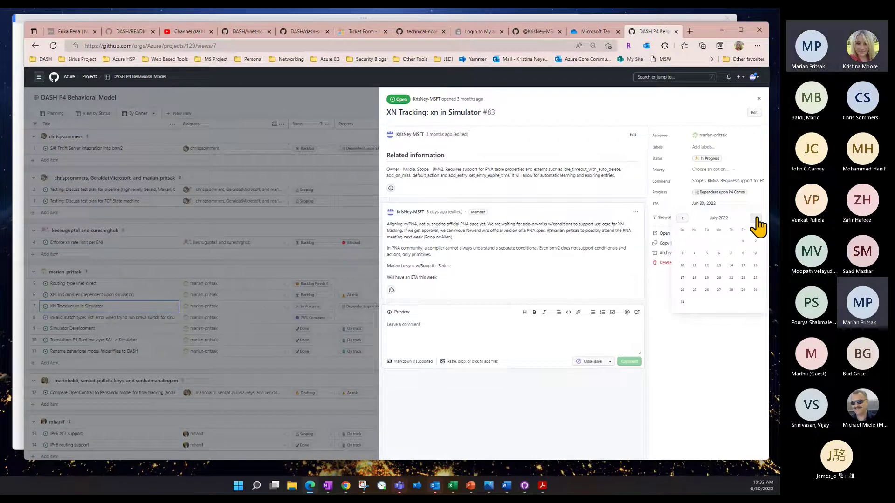
left_click(731, 266)
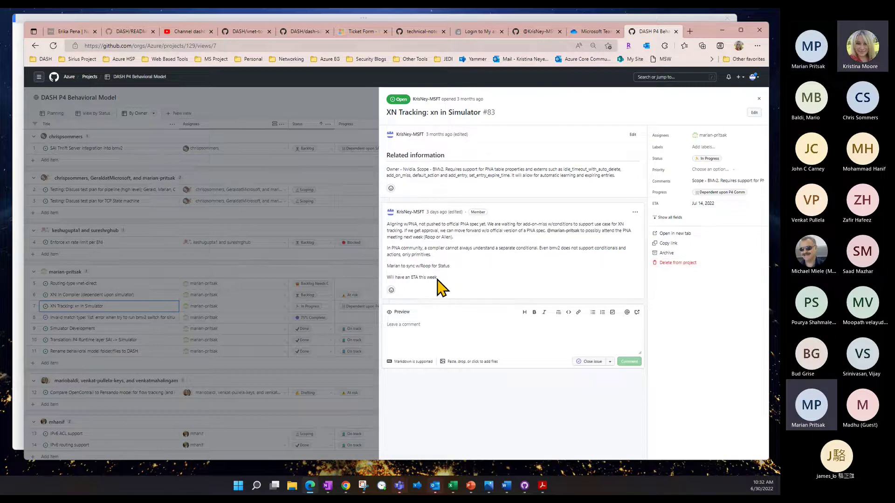
left_click_drag(436, 278, 387, 280)
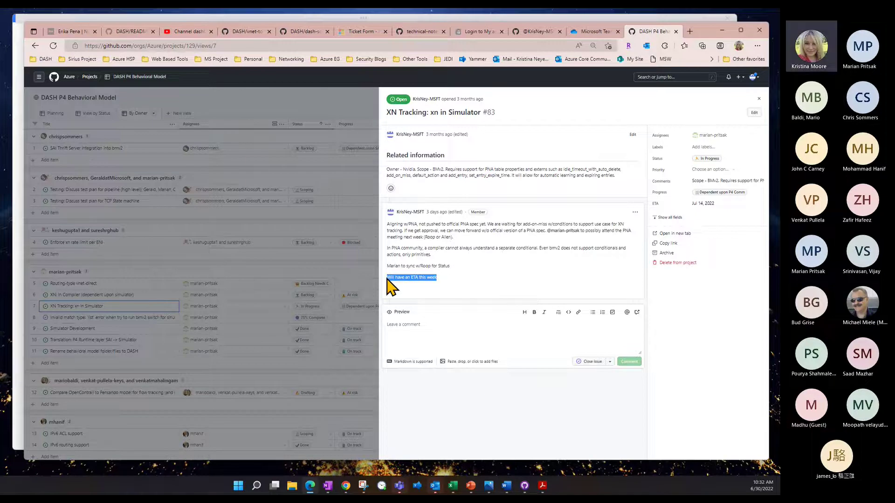
left_click(487, 291)
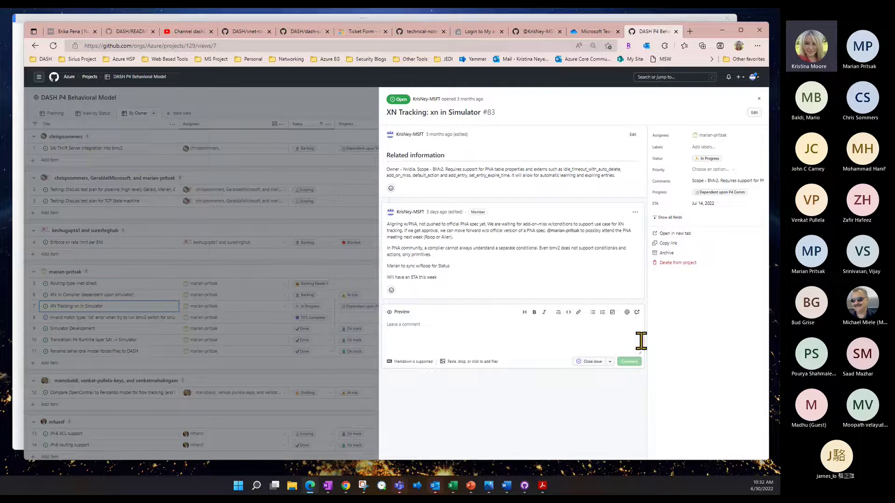
left_click(757, 100)
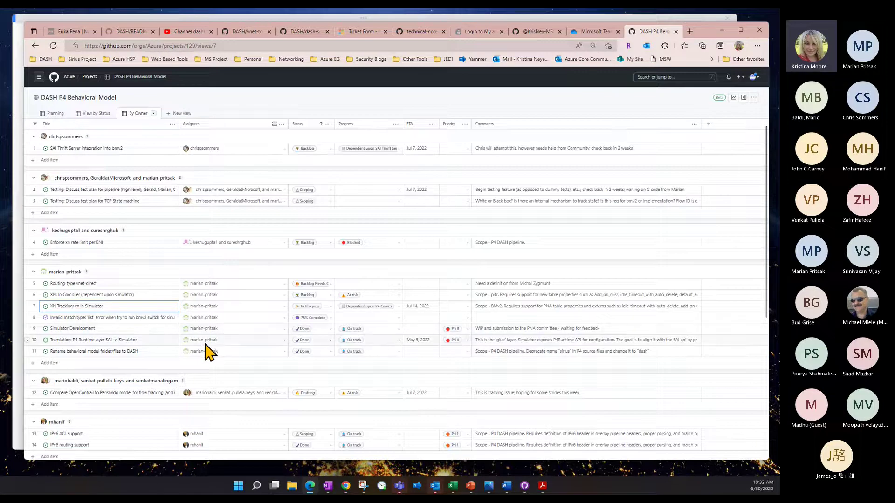
- Review the remaining work items in the By Owner view, down to those without assignees
scroll(490, 400, "down", 3)
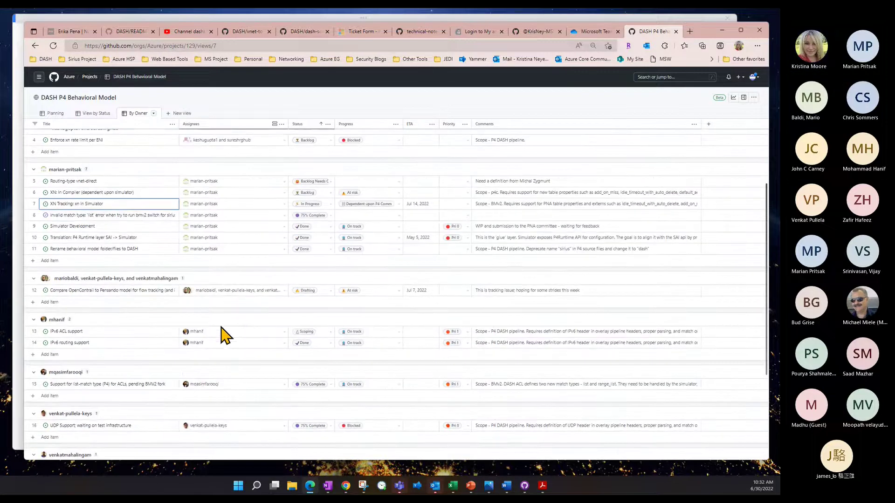
scroll(470, 342, "down", 2)
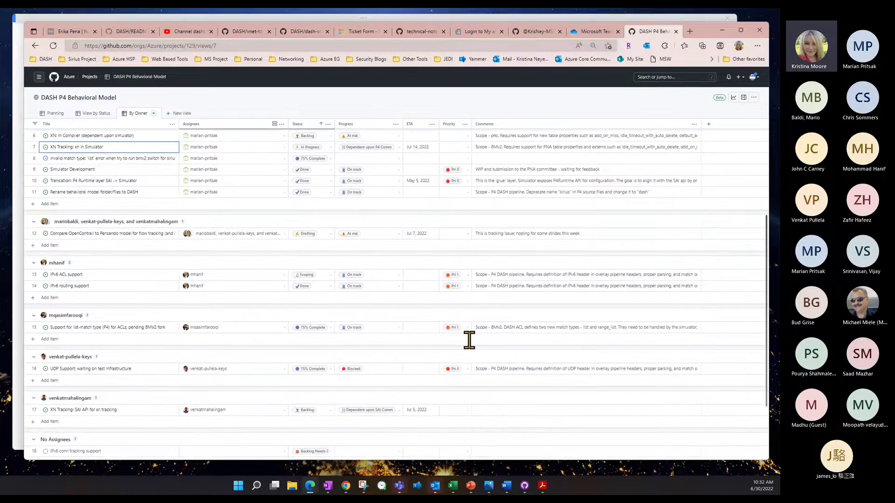
scroll(470, 341, "down", 1)
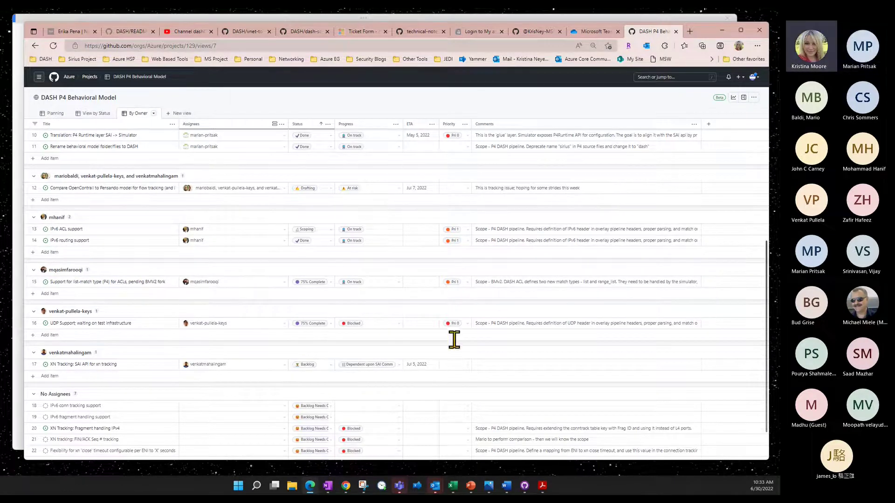
scroll(485, 355, "down", 2)
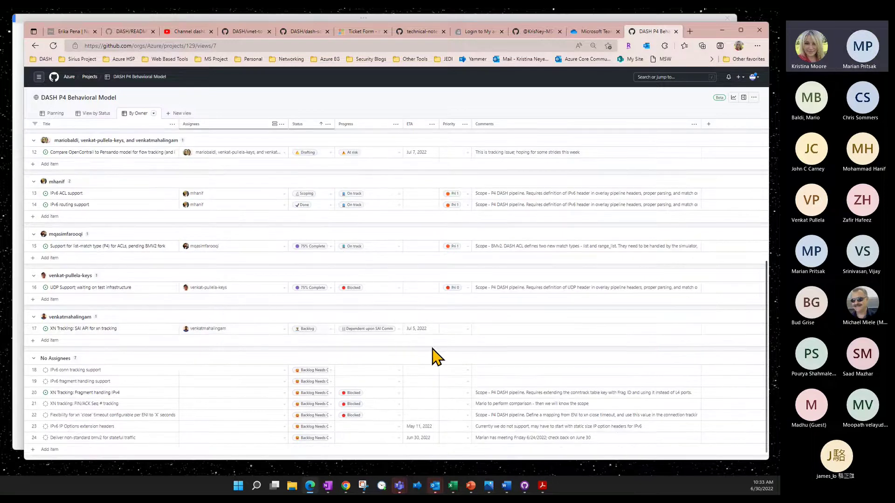
scroll(434, 353, "up", 5)
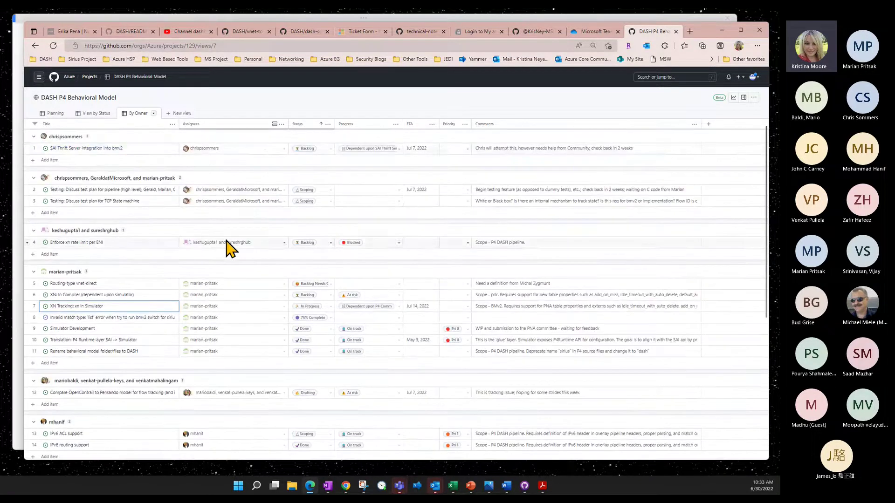
- In the View by Status view, append the proposed owner's name in parentheses to the title "XN Tracking: Fragment handling IPv4"
left_click(98, 115)
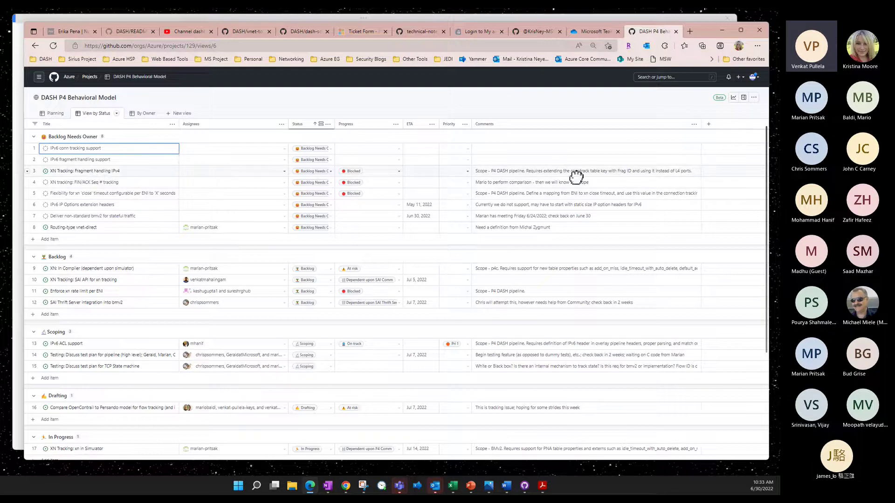
left_click(140, 172)
double_click(140, 174)
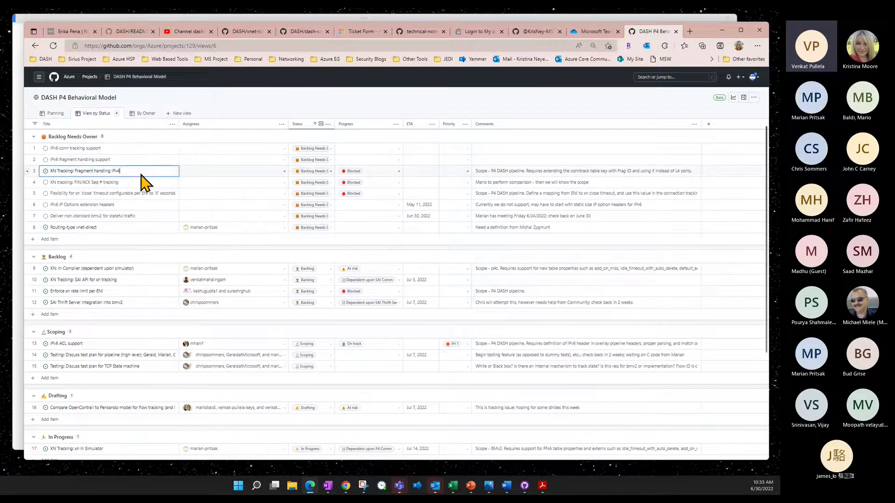
type("(VenkatP)")
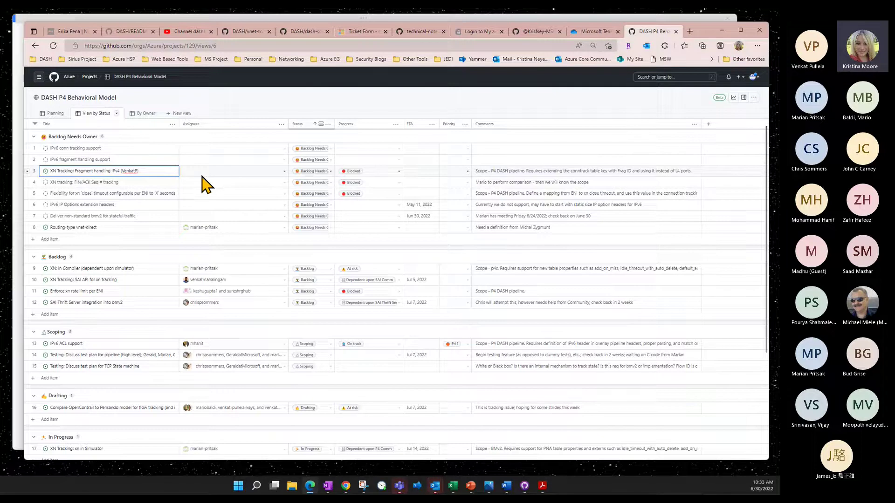
key("BackSpace")
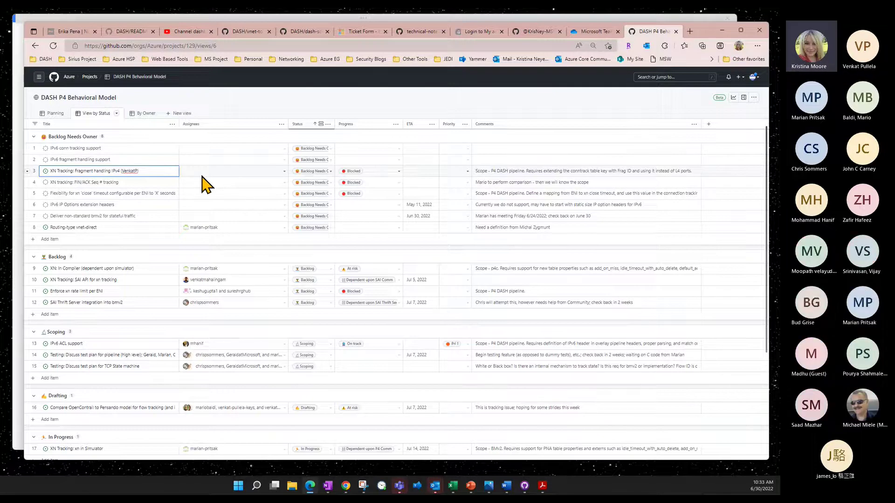
key("BackSpace")
key("Tab")
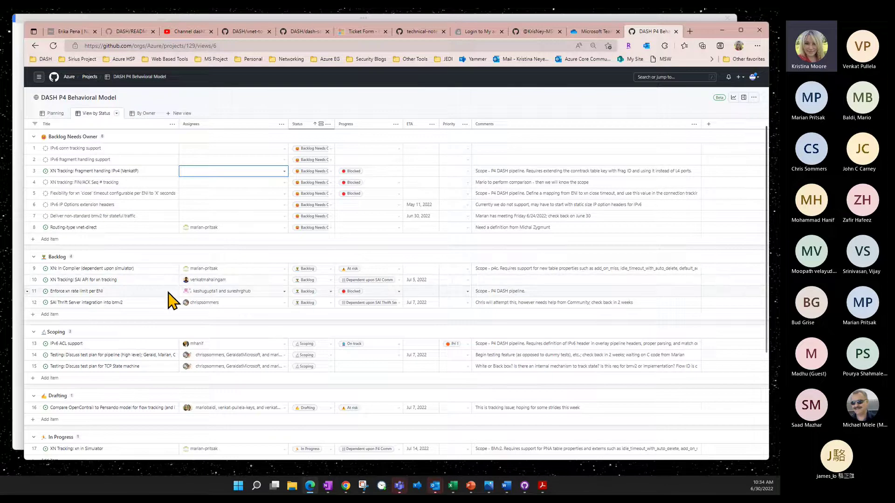
- Set the ETA of the Drafting item comparing OpenContrail to the Pensando model for flow tracking to Jul 14, 2022
scroll(204, 314, "down", 2)
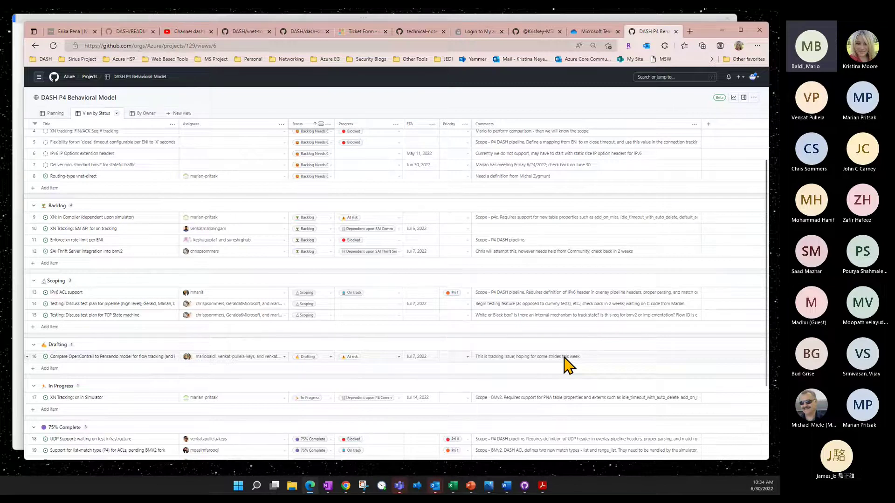
left_click(564, 357)
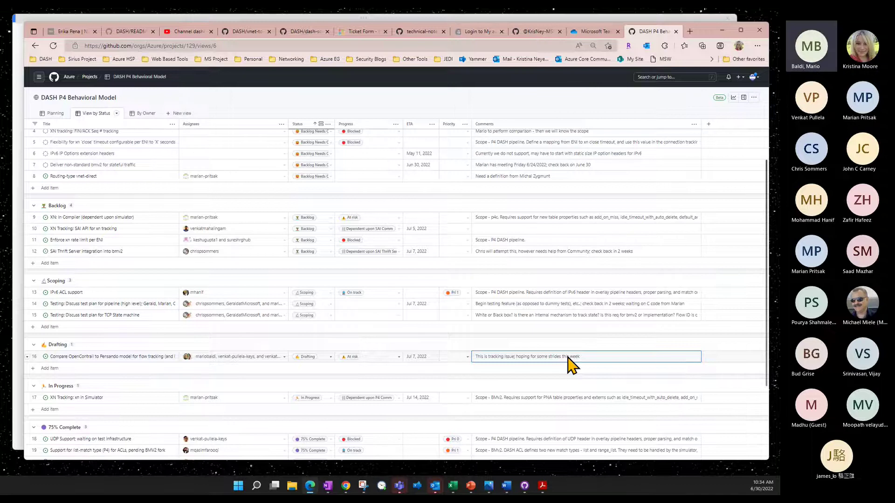
left_click(434, 356)
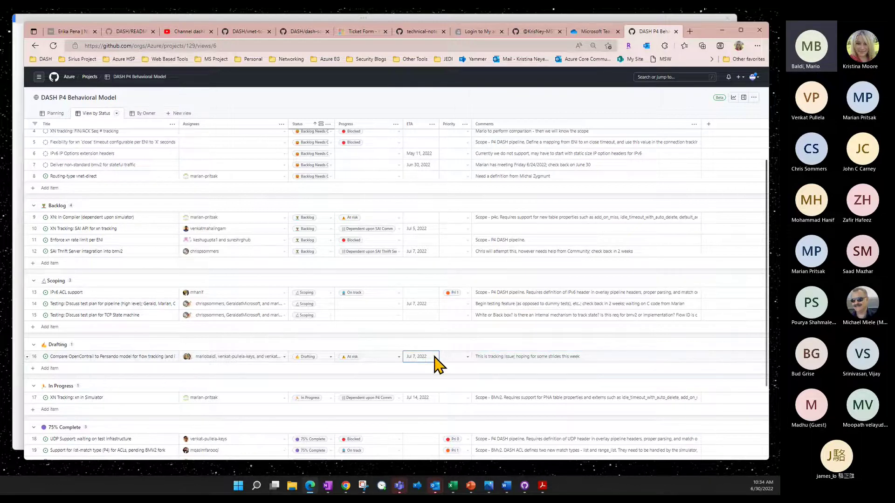
left_click(434, 356)
left_click(433, 357)
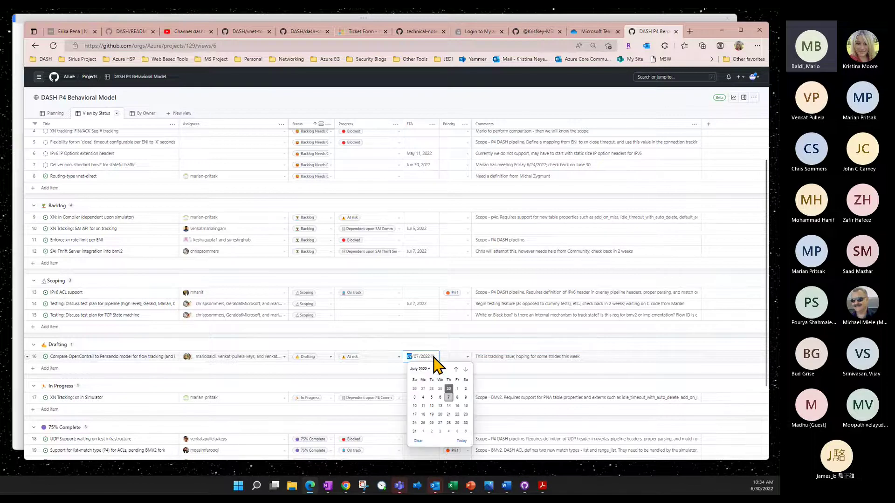
left_click(450, 407)
left_click(591, 358)
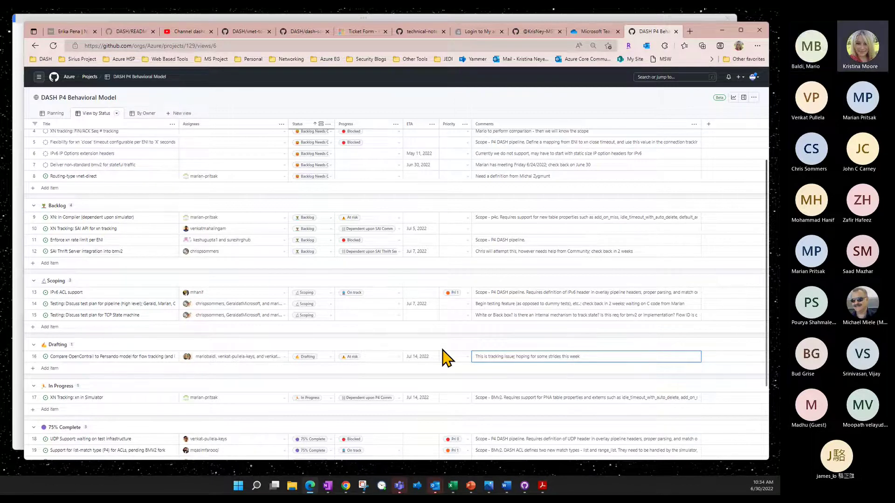
- Review the View by Status items down to Done and glance at the DASH Community project before returning to the Behavioral Model project
scroll(445, 358, "down", 3)
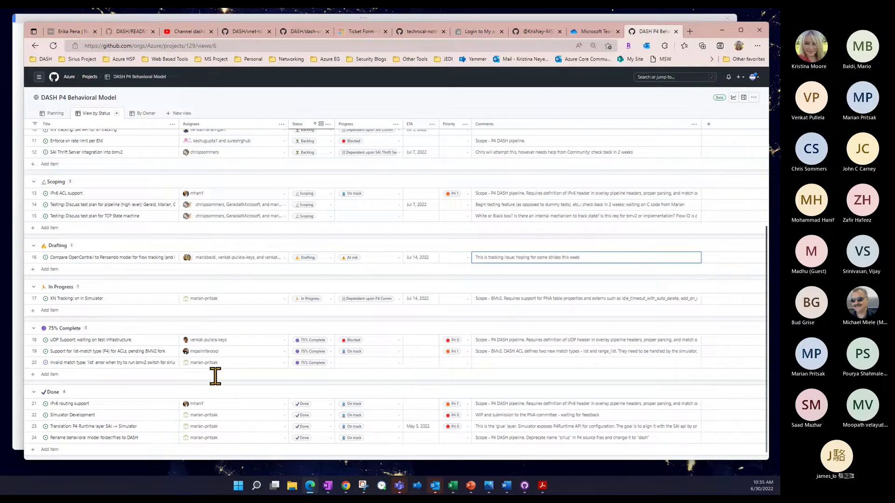
left_click(534, 33)
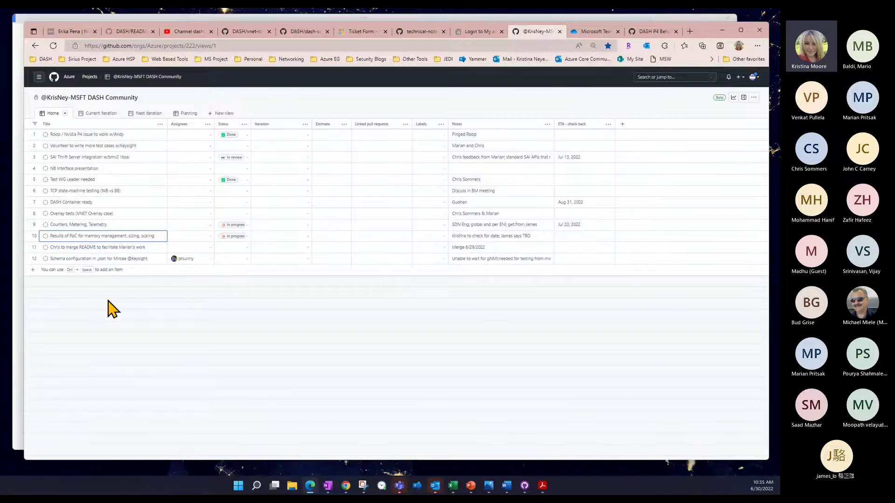
left_click(652, 33)
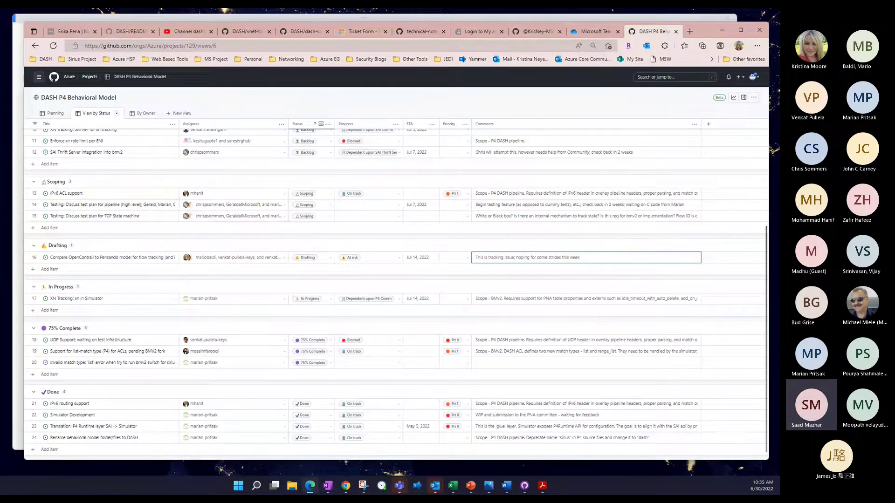
key("alt+Tab")
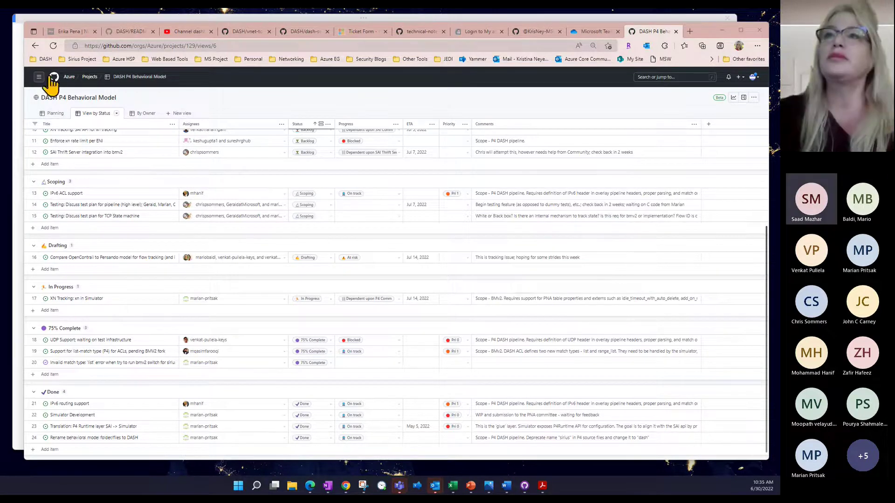
- Open the "IPv6 IP Options extension headers" draft under Backlog Needs Owner, check its details and close it
scroll(220, 226, "up", 2)
scroll(219, 226, "up", 2)
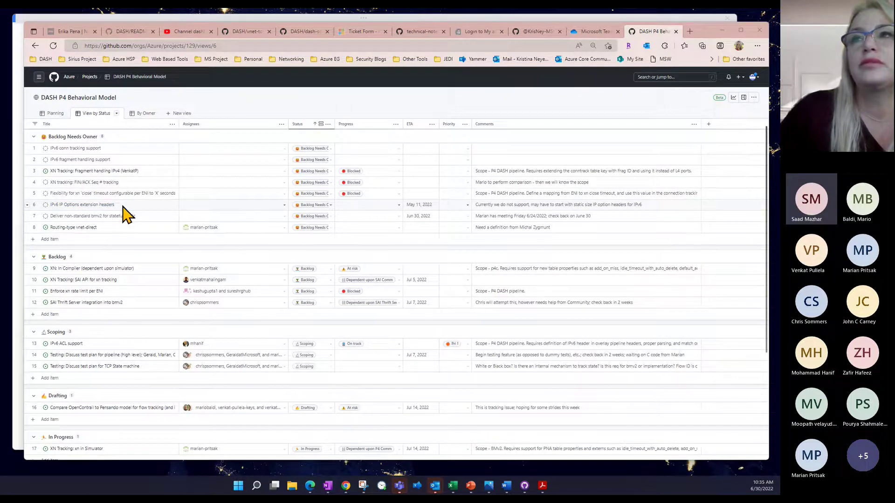
left_click(96, 206)
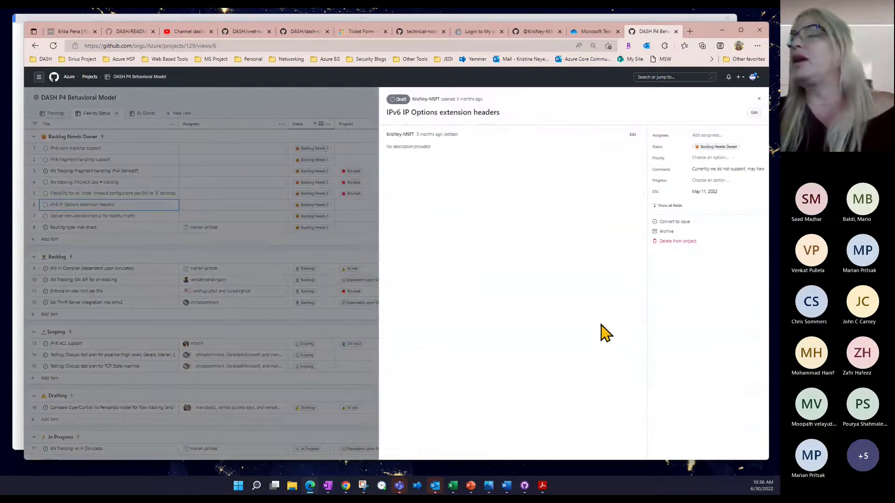
left_click(759, 100)
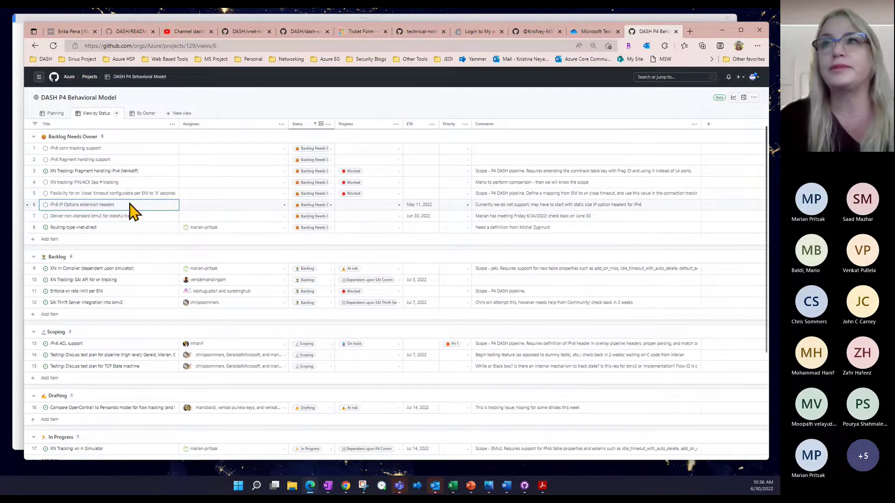
- Reopen the "IPv6 IP Options extension headers" draft and start its description with "In bmv2 we are currently not supporting extensions."
left_click(107, 207)
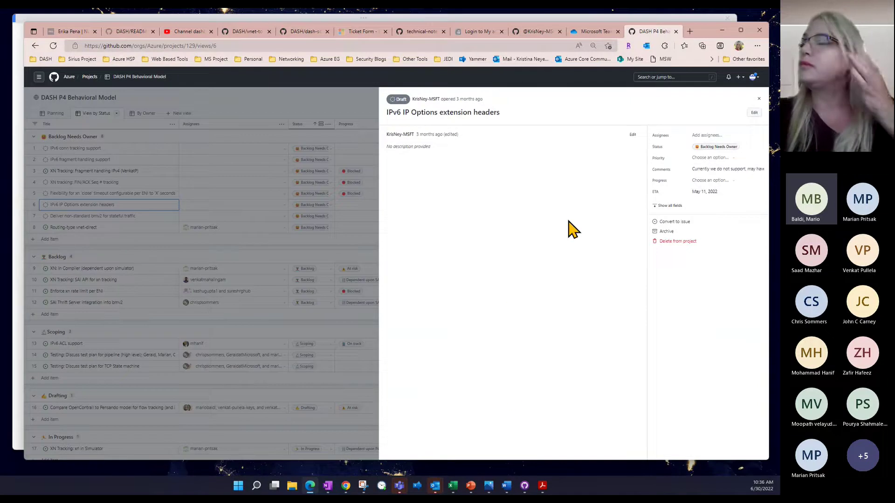
left_click(632, 135)
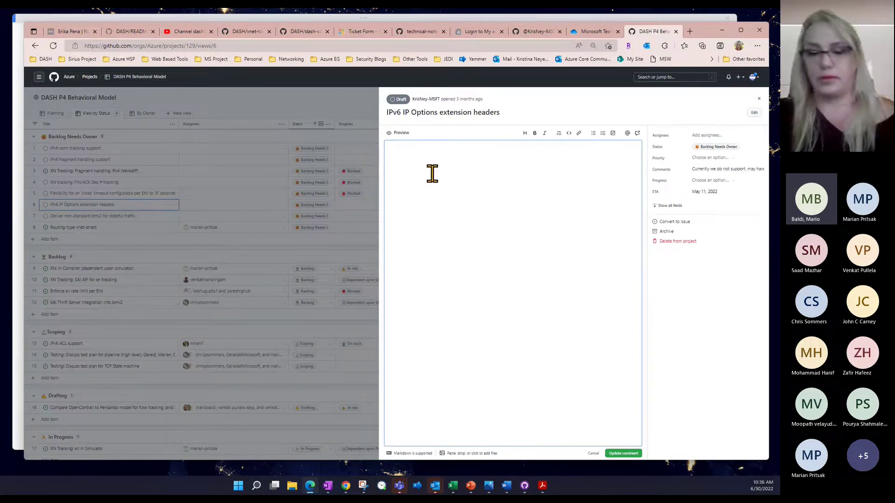
type("In b")
type("mv")
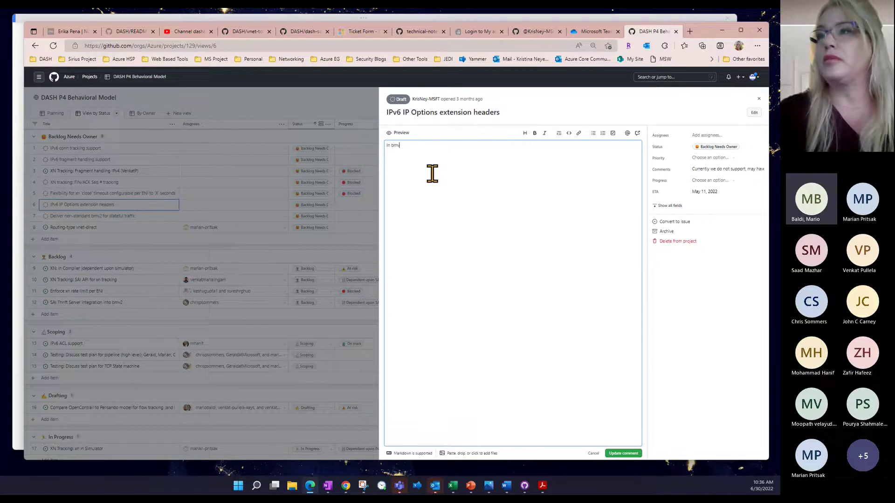
type("2 we are cu")
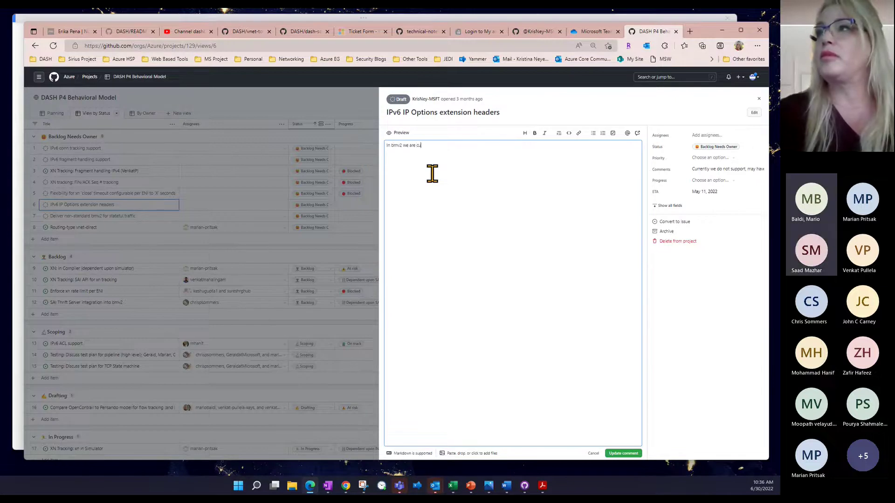
type("rrently not suppor")
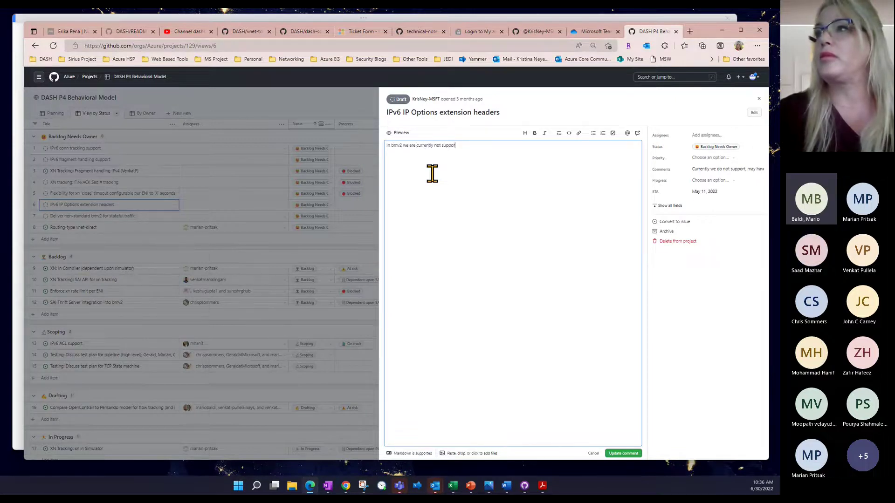
type("ting ")
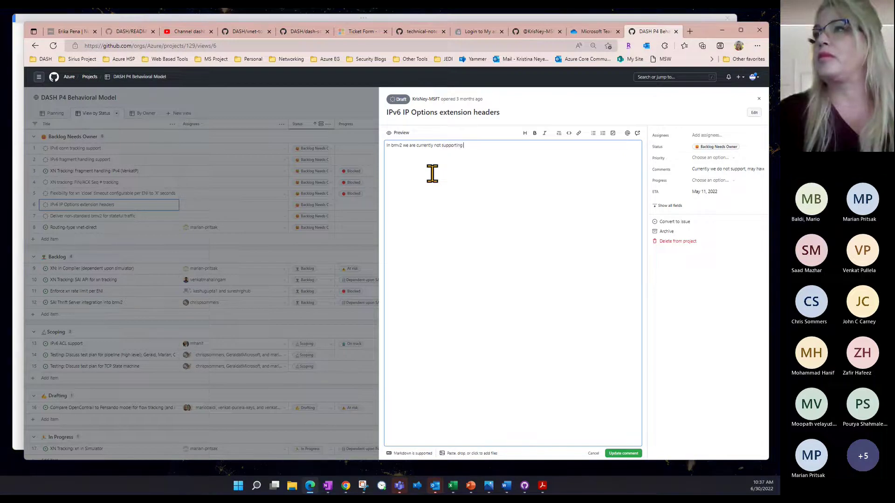
type("extensions")
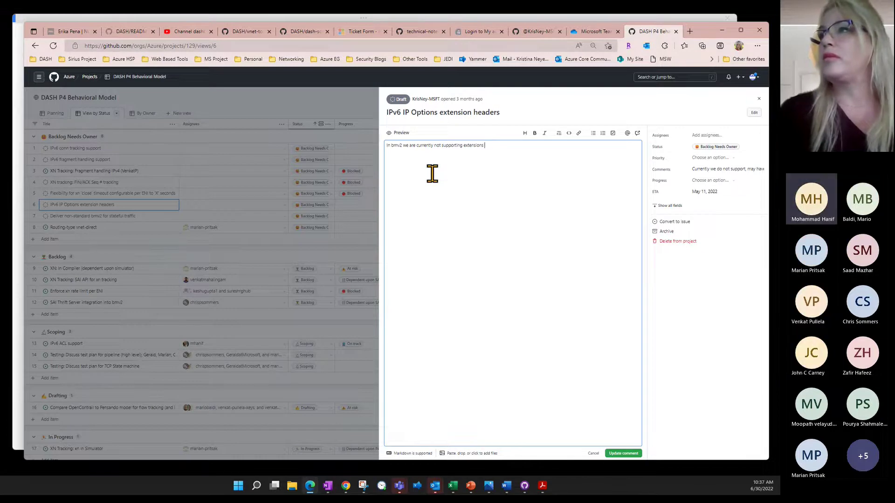
type(".")
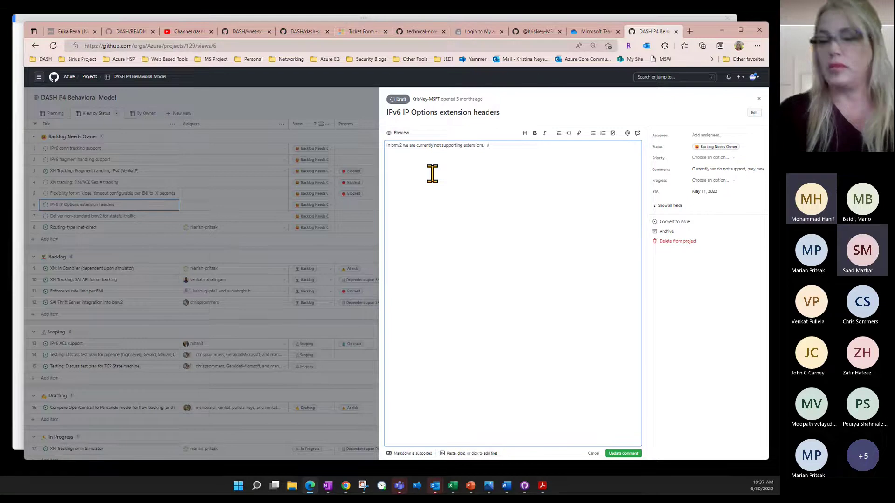
- Continue the description with "v6 has multiple headers. In v4 and v6 we are handling only vanilla headers."
type("v6 has multiple")
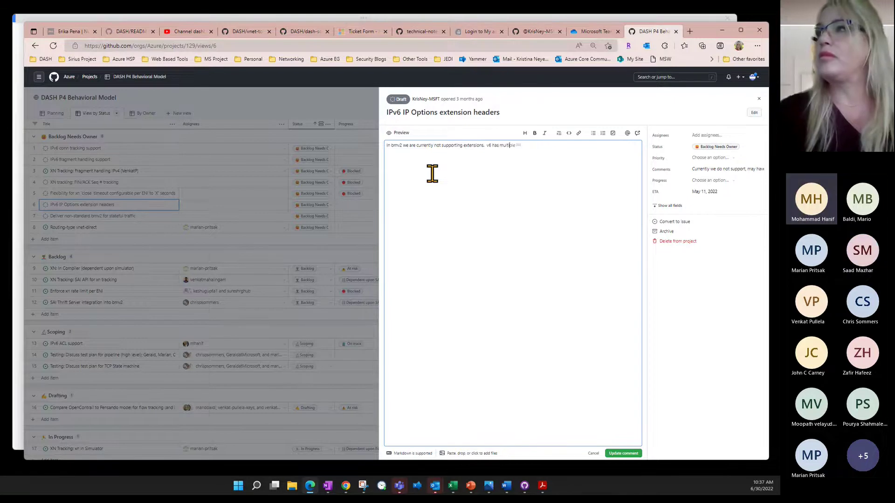
type(" heade")
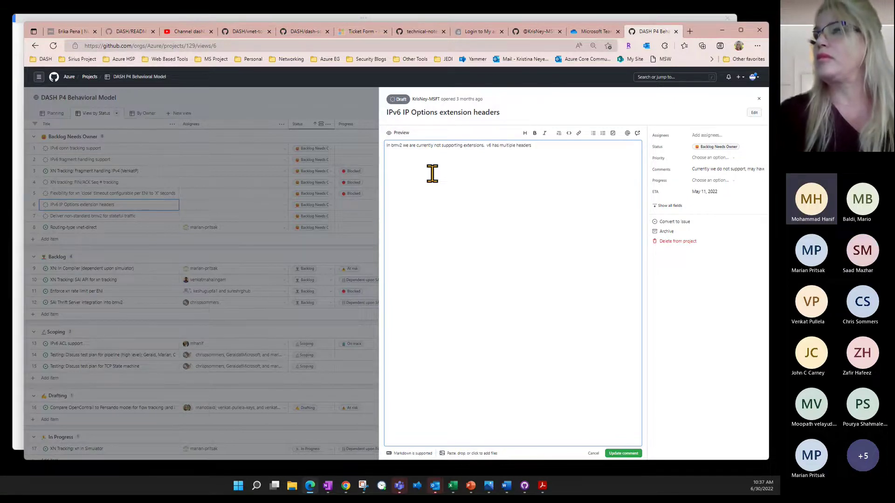
type("rs.  ")
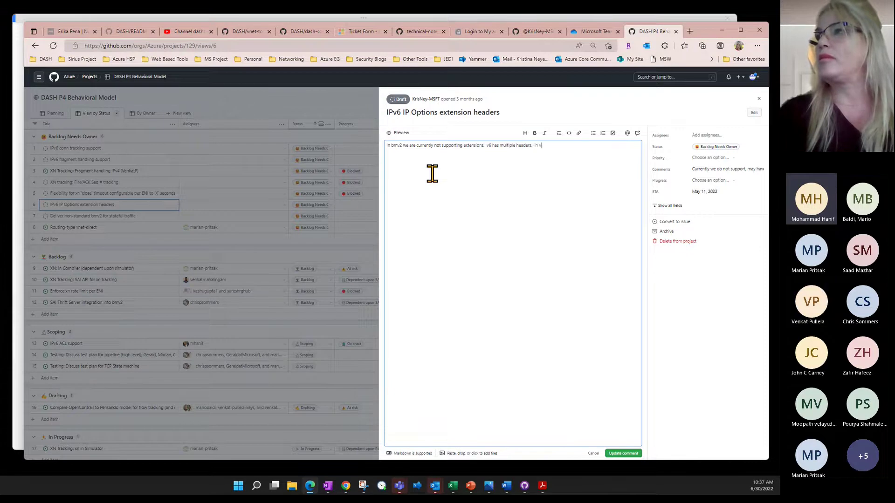
type("In")
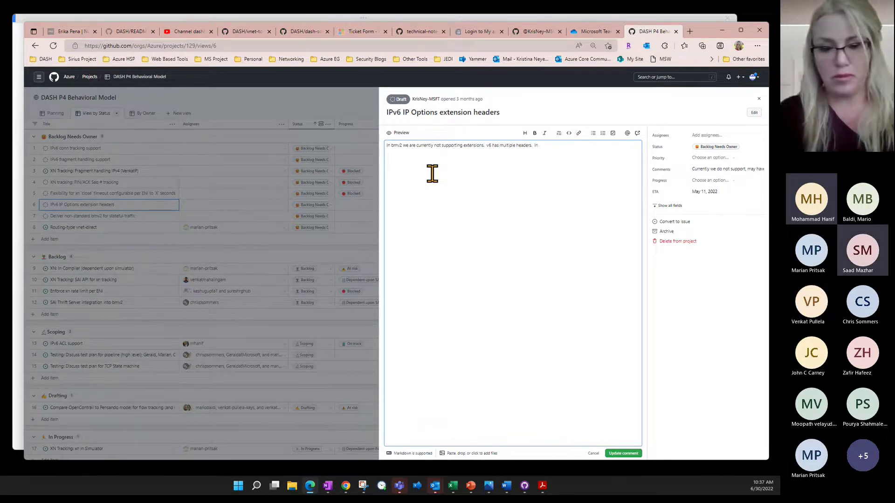
type(" v4 and ")
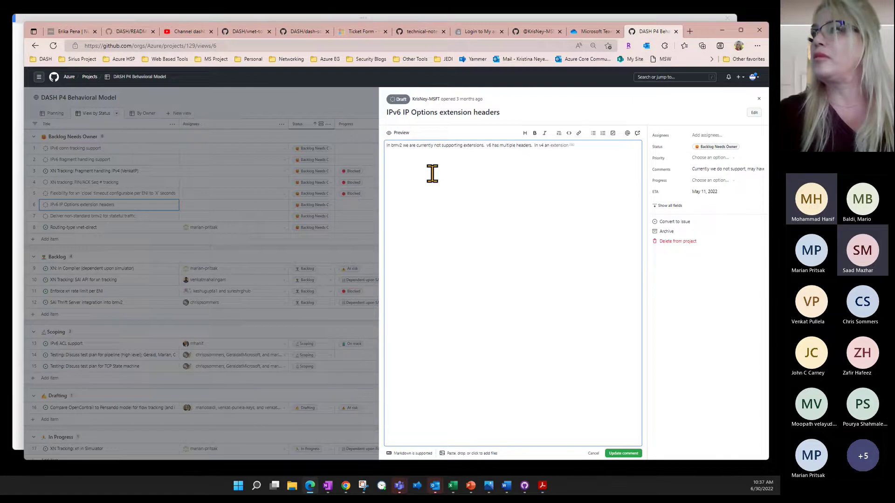
type("v6 w")
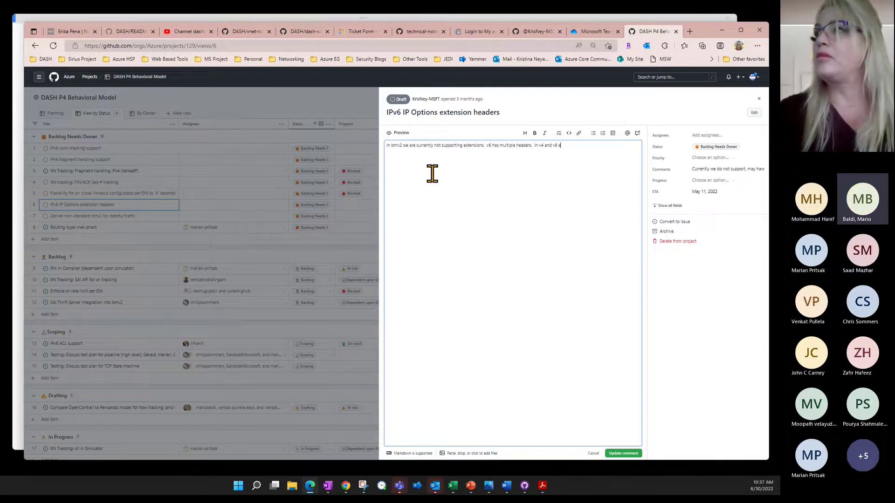
type("e are handling")
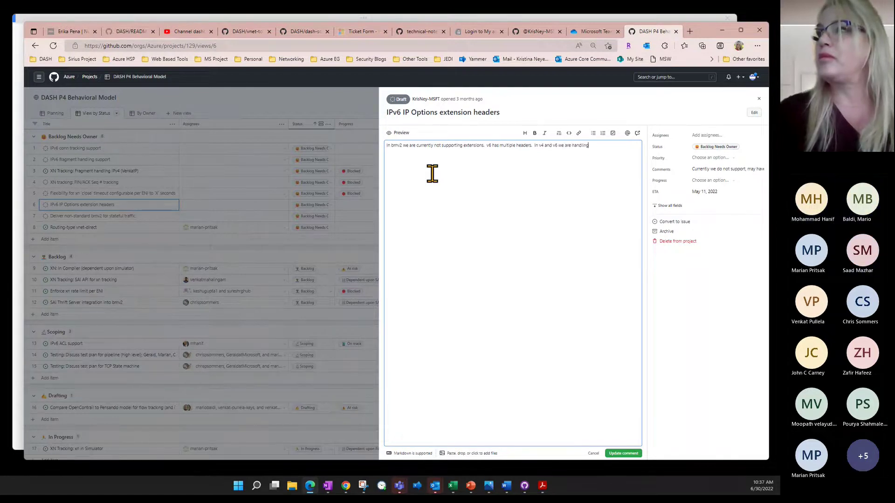
type(" only va")
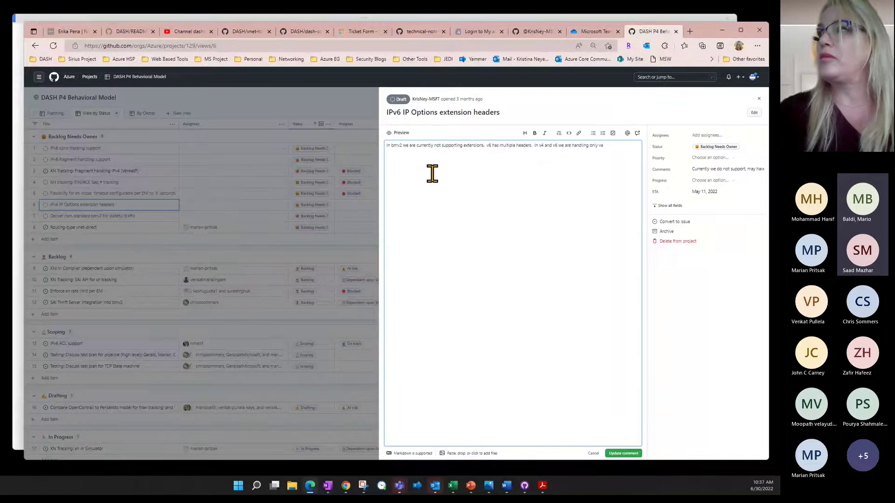
type("nilla headers. ")
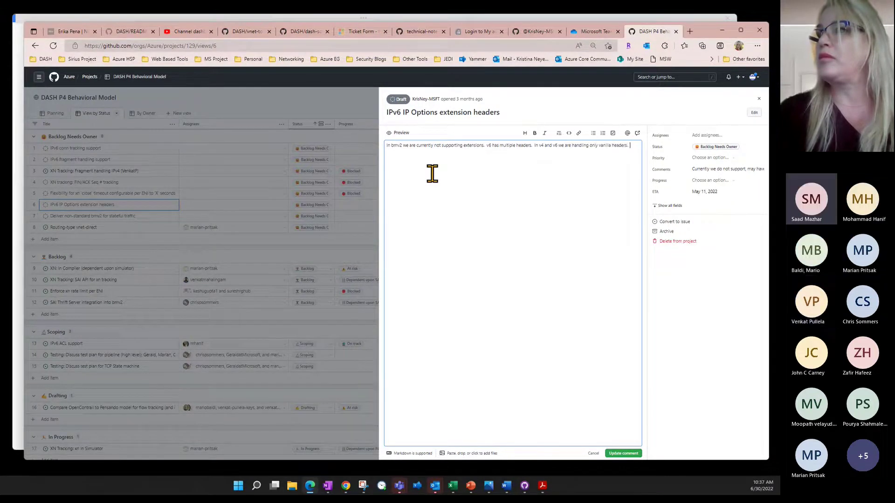
- Add "Supporting extension headers in bmv2." to the end of the draft's description
type("Supporting exten")
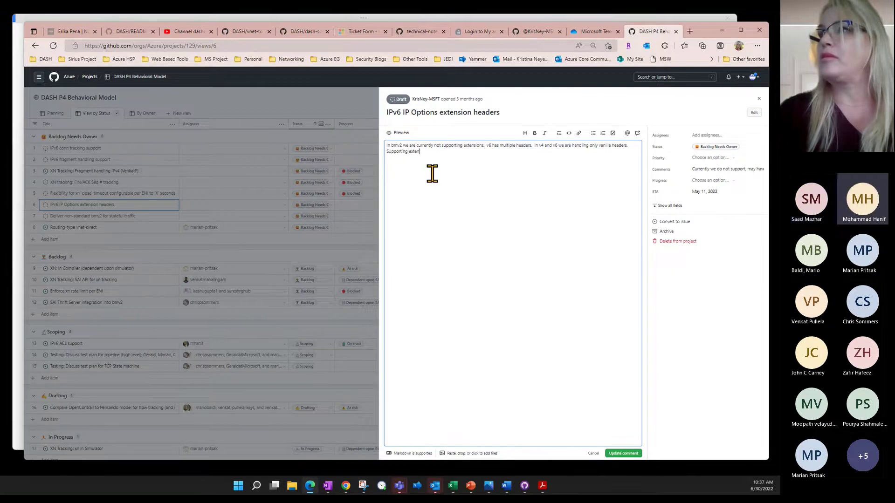
type("sion headers in bmv")
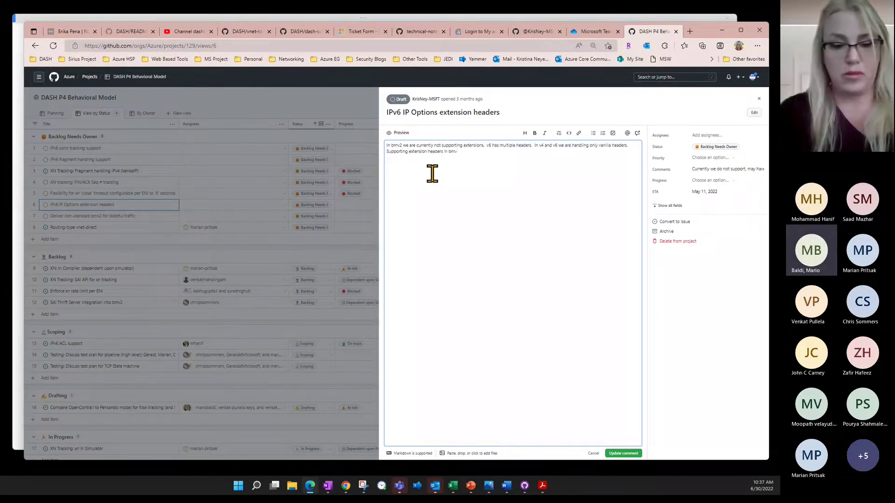
type("2.")
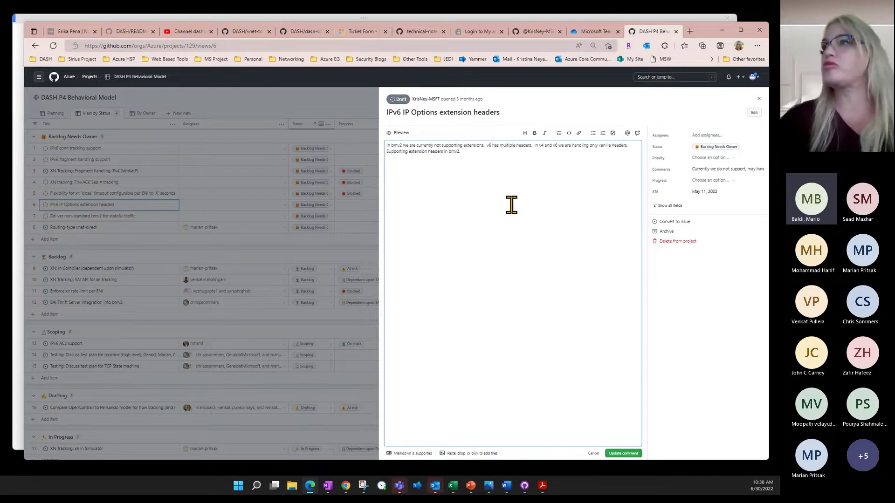
- Insert "(able to parse/process)" before "extensions" in the first sentence of the description
left_click(463, 146)
type("(able")
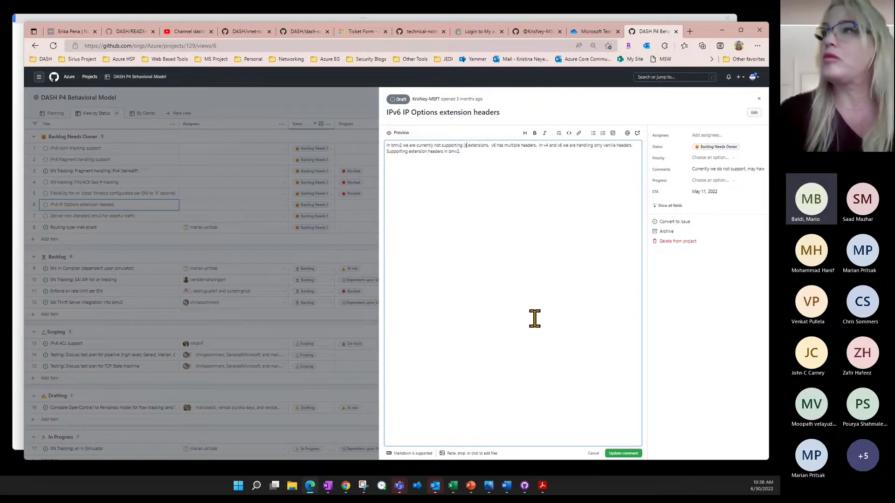
type(" to parse/proce")
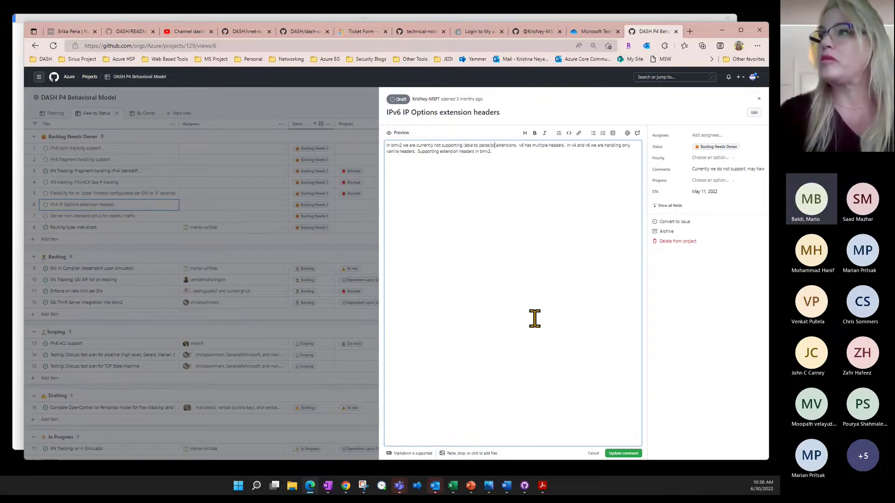
type("ss) extensions.  ")
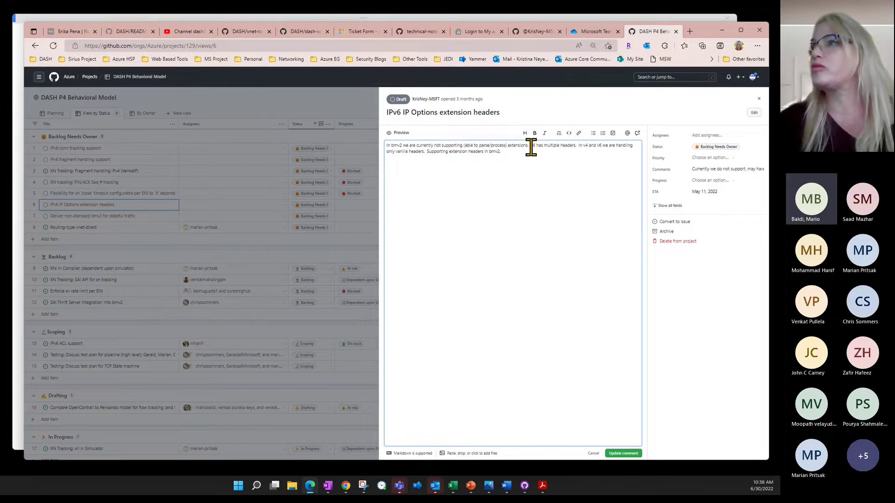
- Change "v6 has multiple headers" to "IPv6 has multiple headers" in the draft's description, save the updated description and close the draft
type("IP")
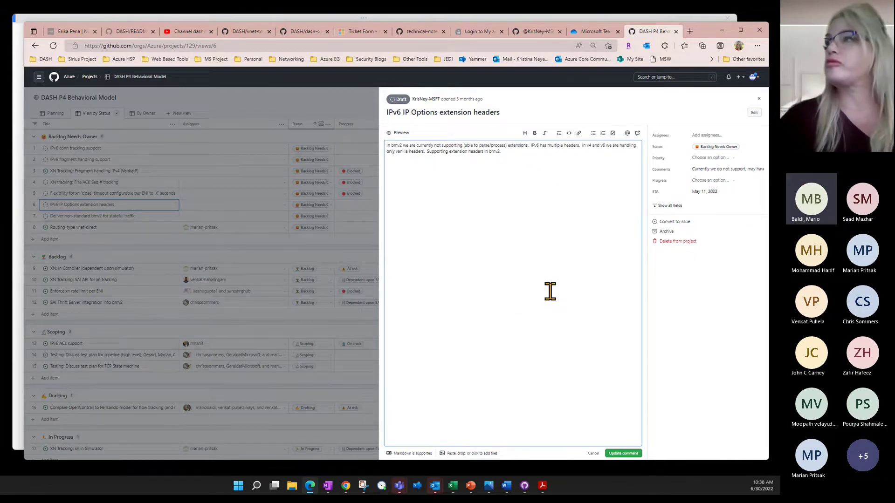
left_click(527, 158)
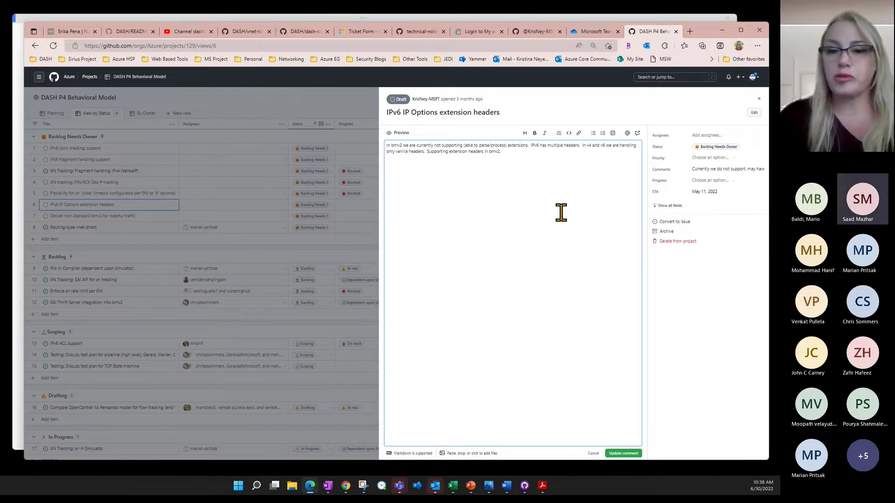
left_click(623, 455)
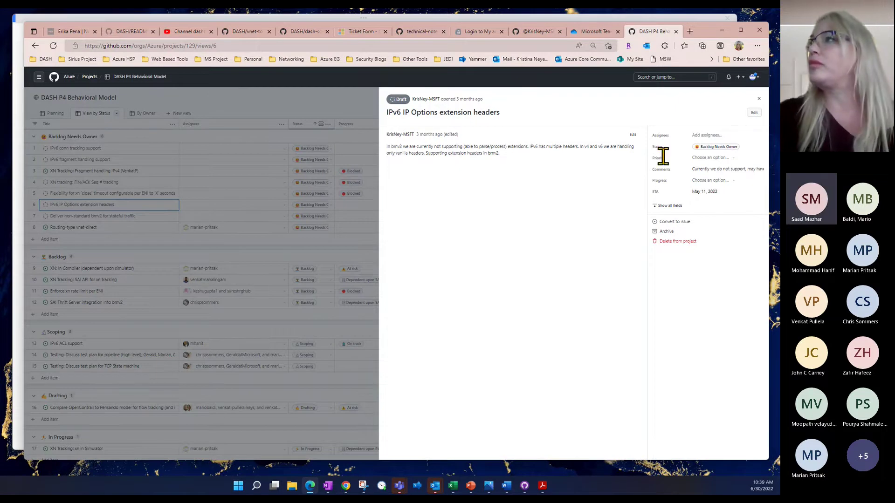
left_click(759, 100)
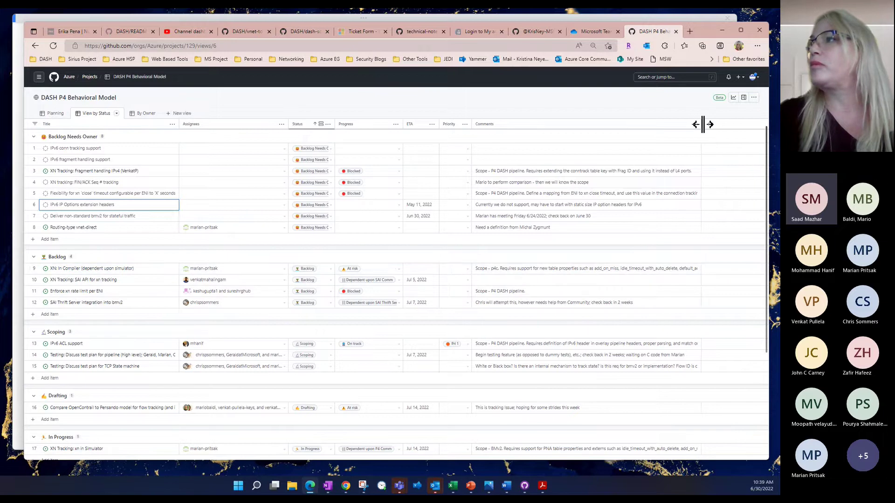
- Widen the Comments column of the project table and review the details of the "XN: In Compiler (dependent upon simulator)" issue
left_click_drag(702, 124, 742, 130)
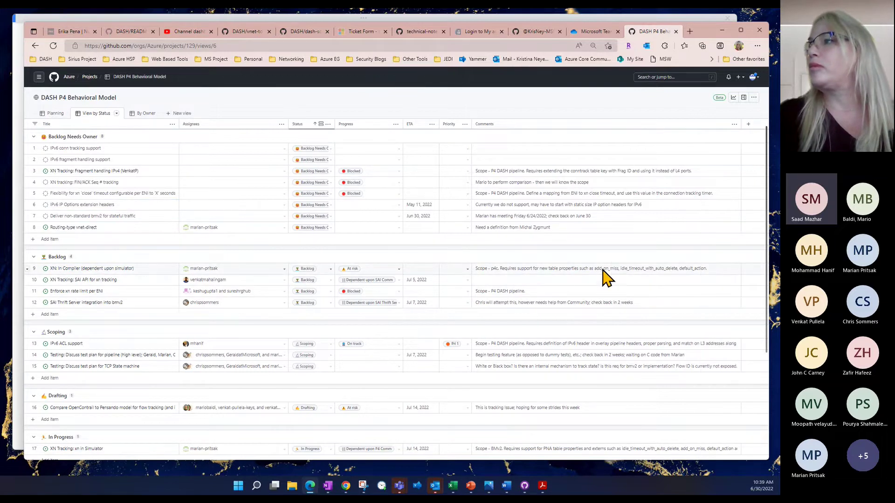
left_click(115, 279)
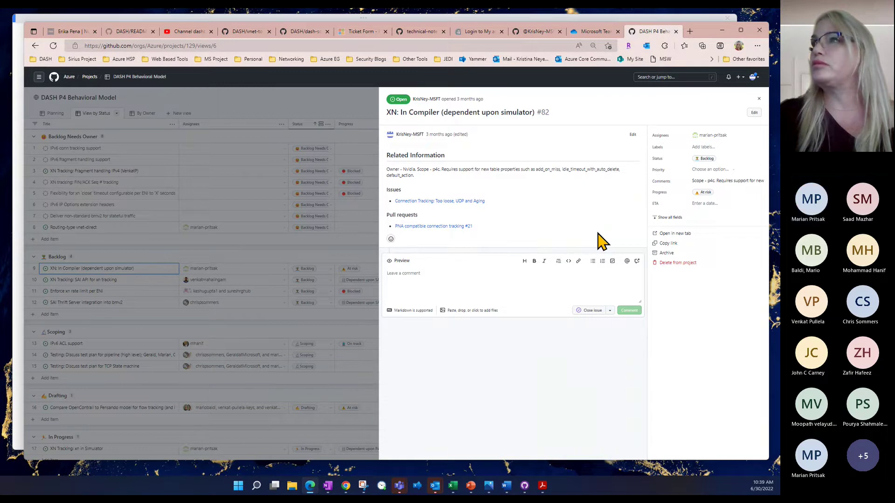
left_click(760, 99)
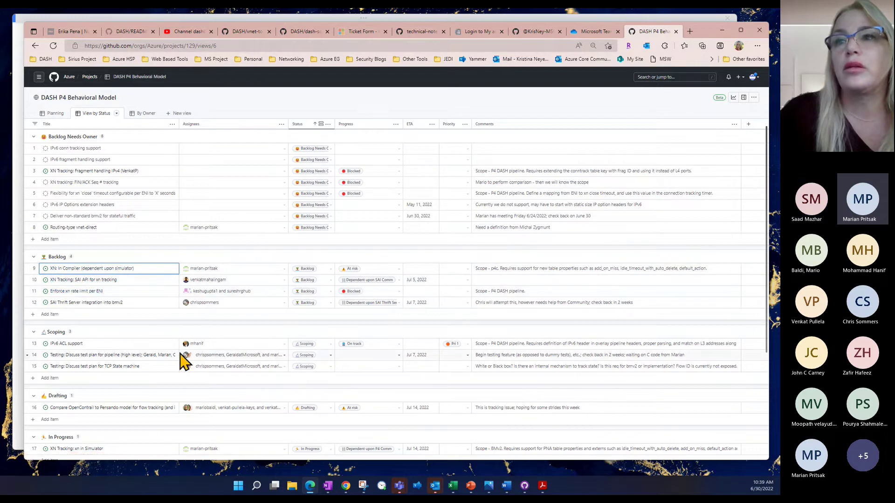
- Examine the scope and latest comment of the "XN Tracking: xn in Simulator" issue under In Progress, and return to the project table
scroll(189, 372, "down", 1)
scroll(188, 372, "down", 2)
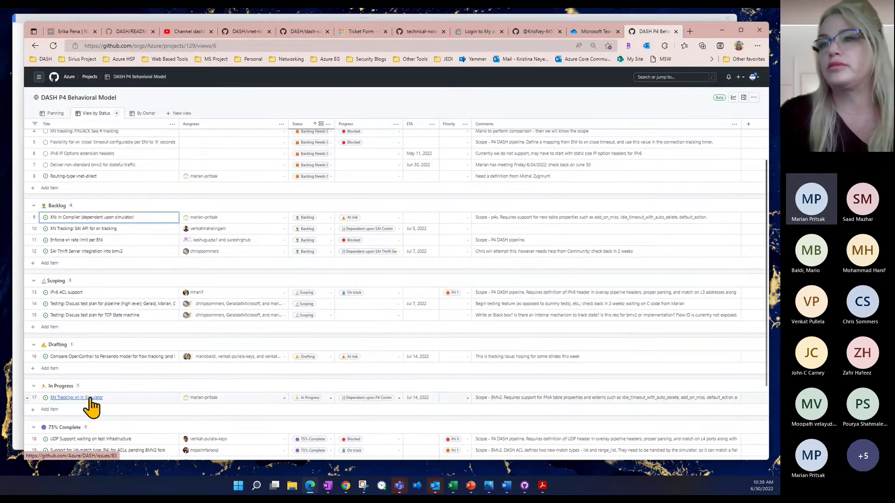
left_click(91, 399)
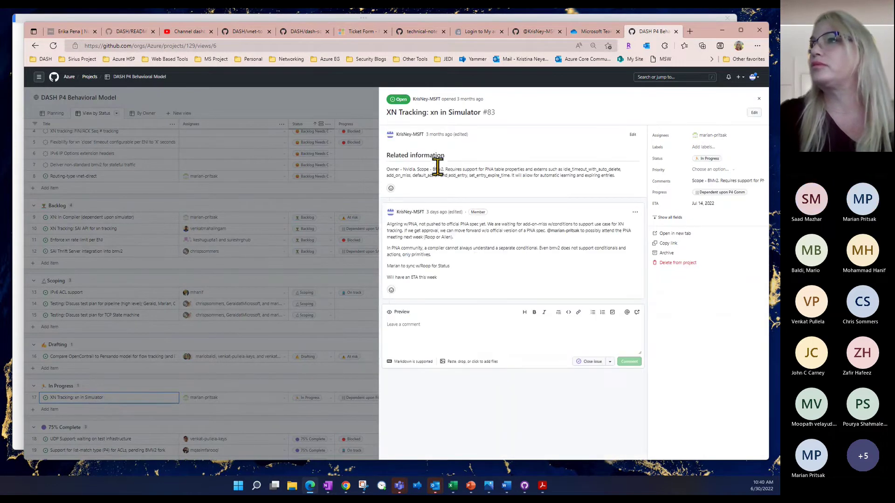
double_click(439, 170)
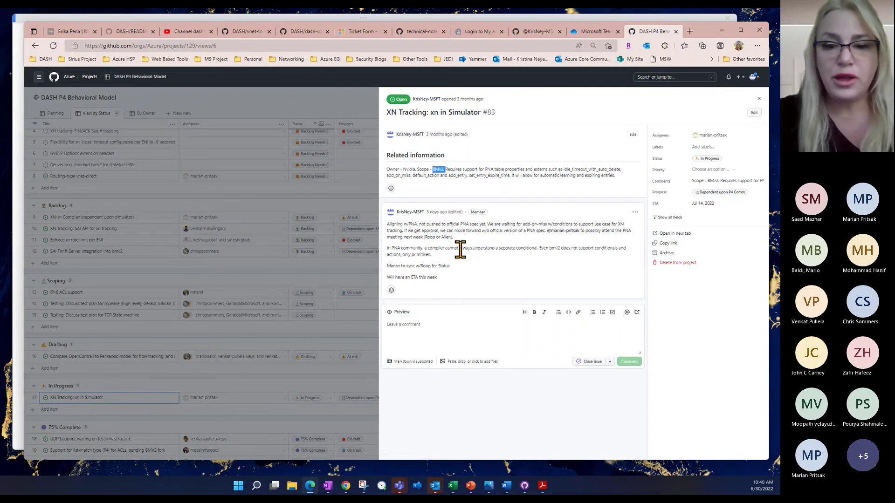
left_click(760, 100)
scroll(208, 325, "up", 2)
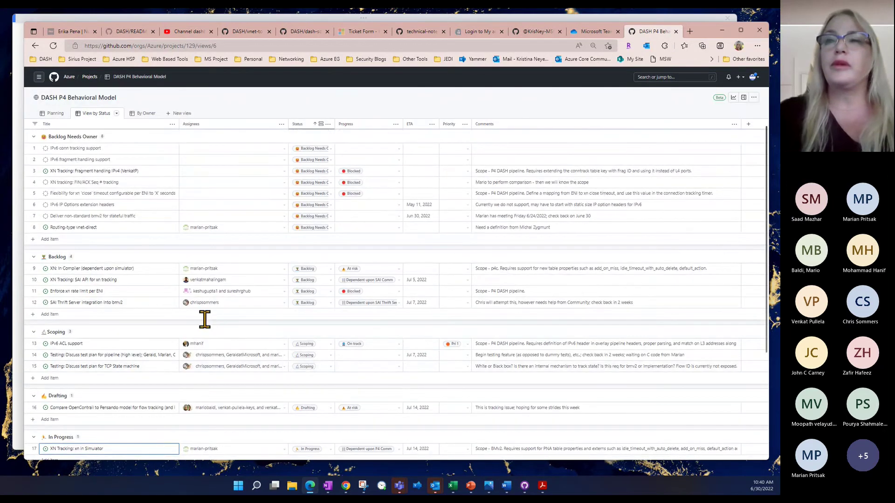